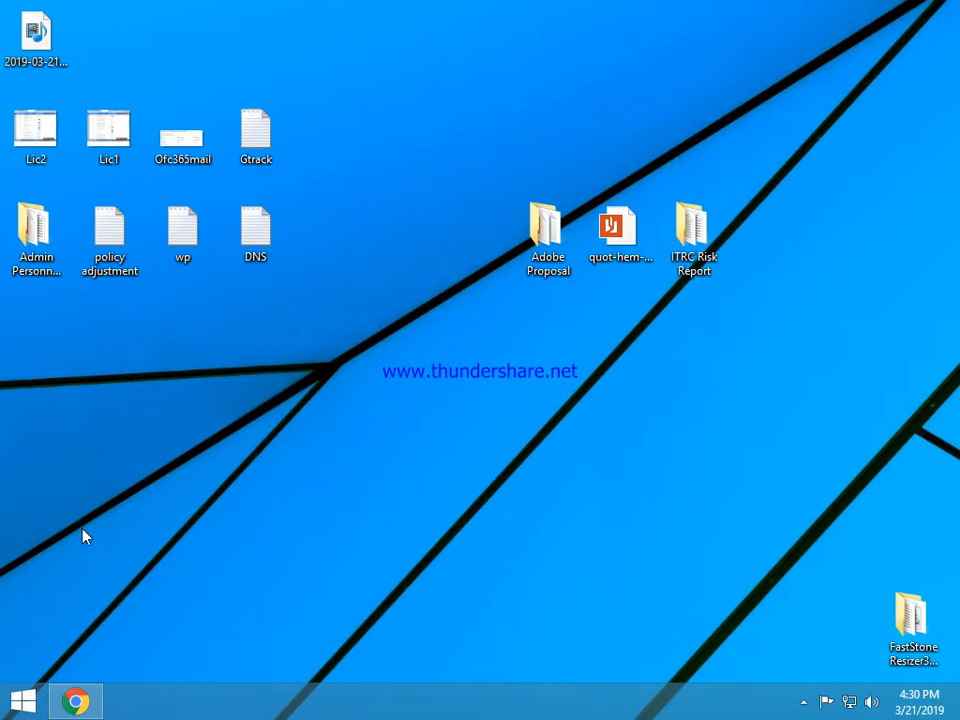
- Open This PC, look through the contents of Local Disk (C:), and return to the drive overview to check its capacity
left_click(22, 701)
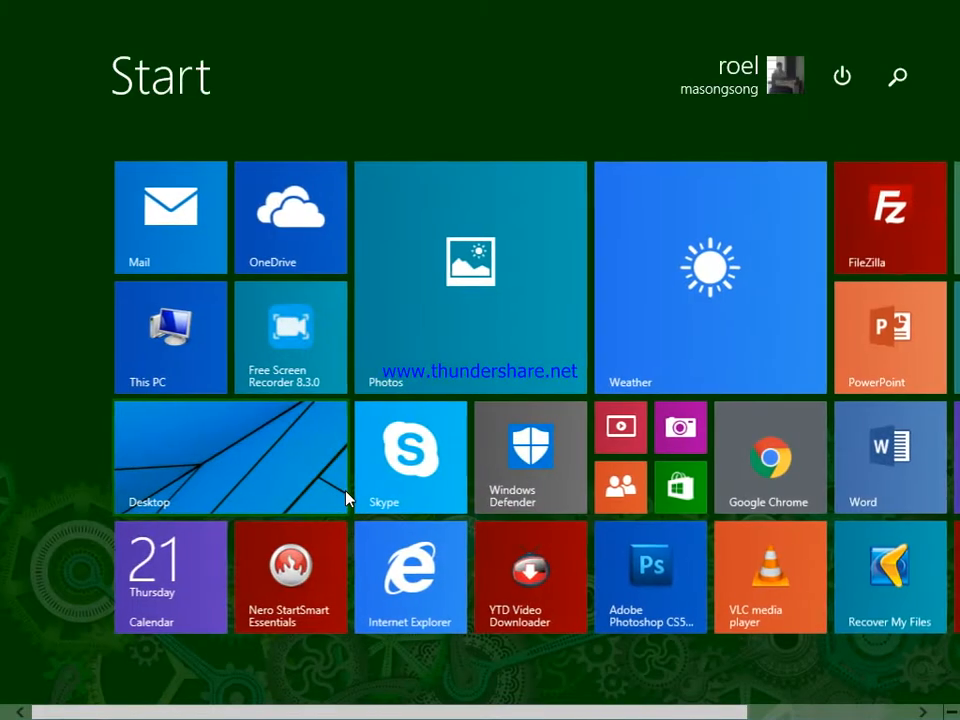
left_click(189, 360)
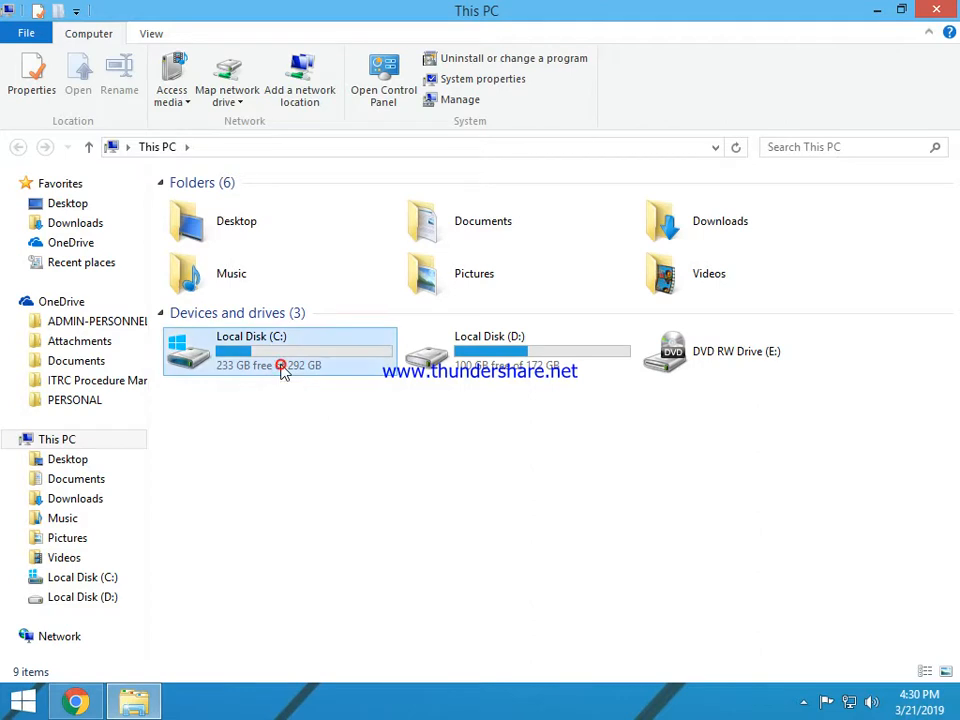
double_click(282, 366)
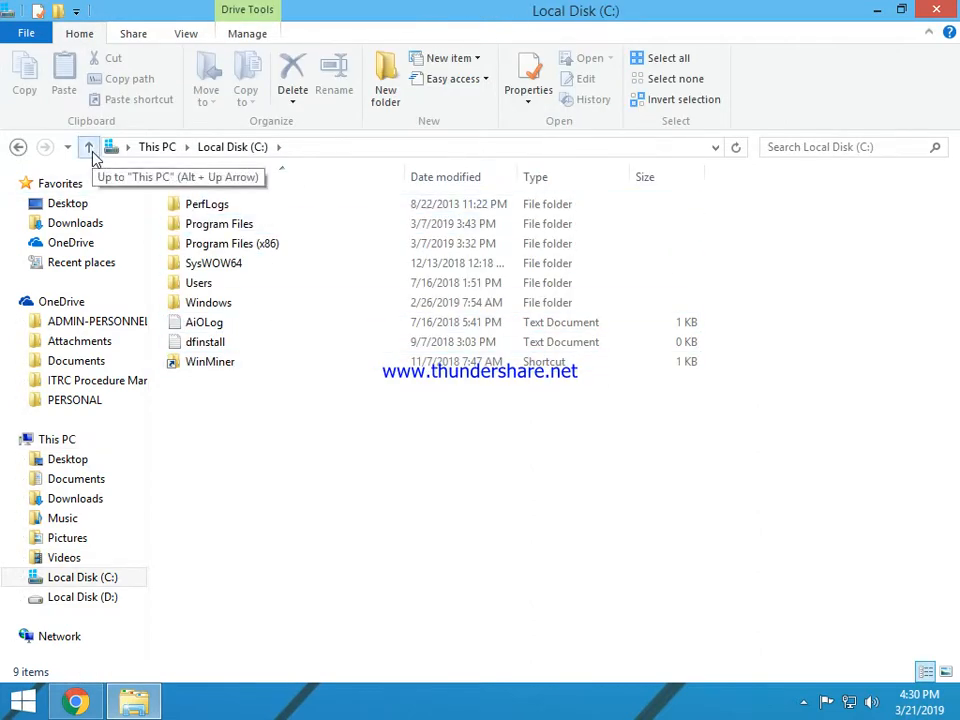
left_click(90, 150)
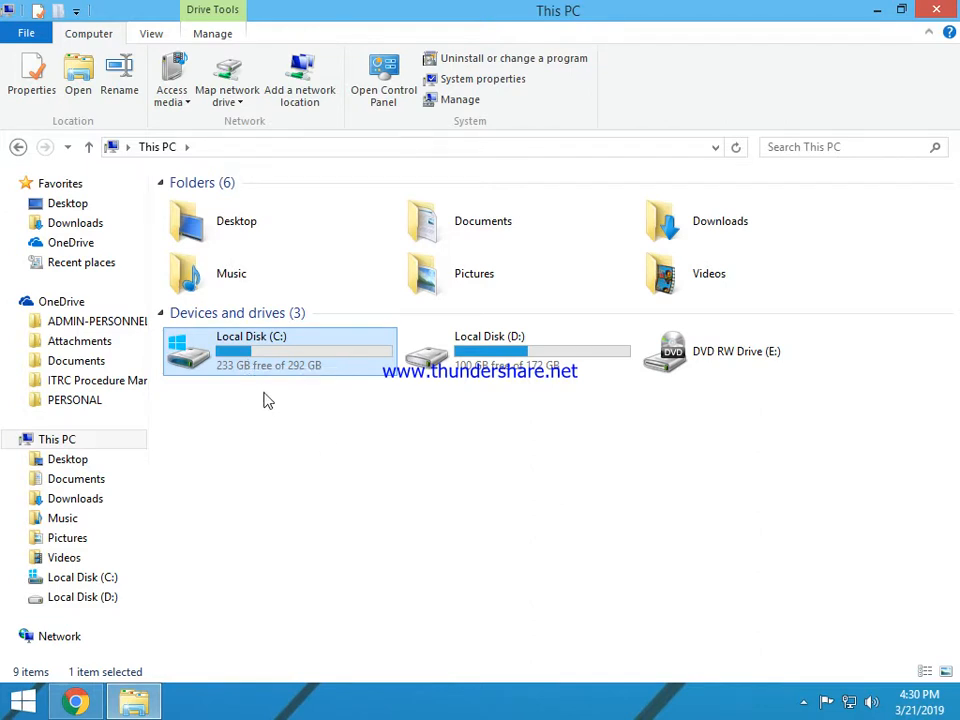
mouse_move(250, 366)
- Search the system for "disk" and open Disk Management
left_click(36, 706)
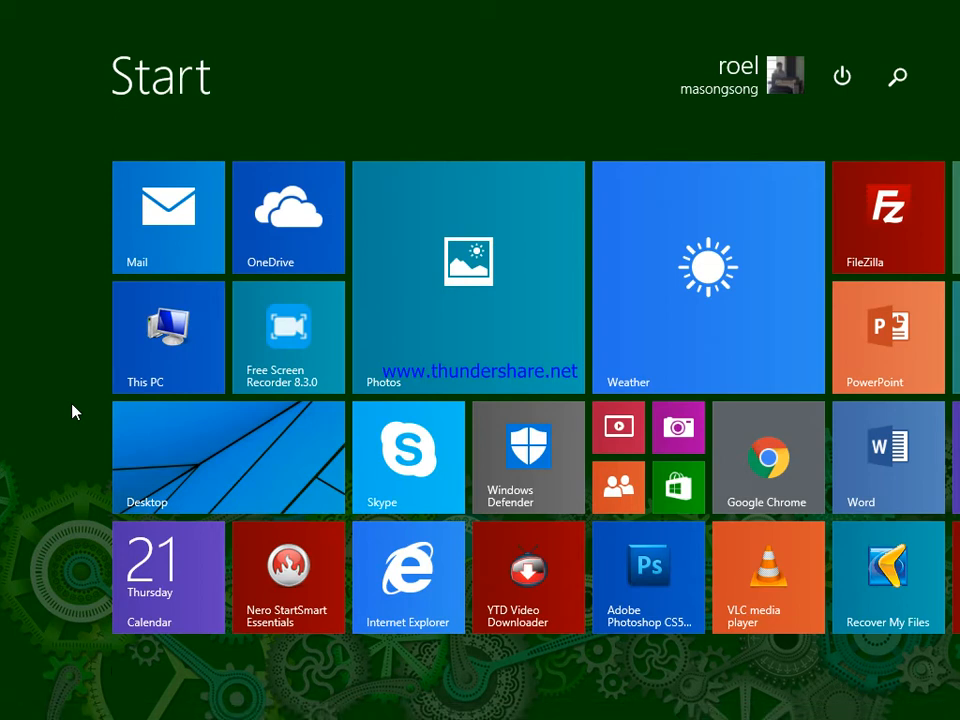
type("disk")
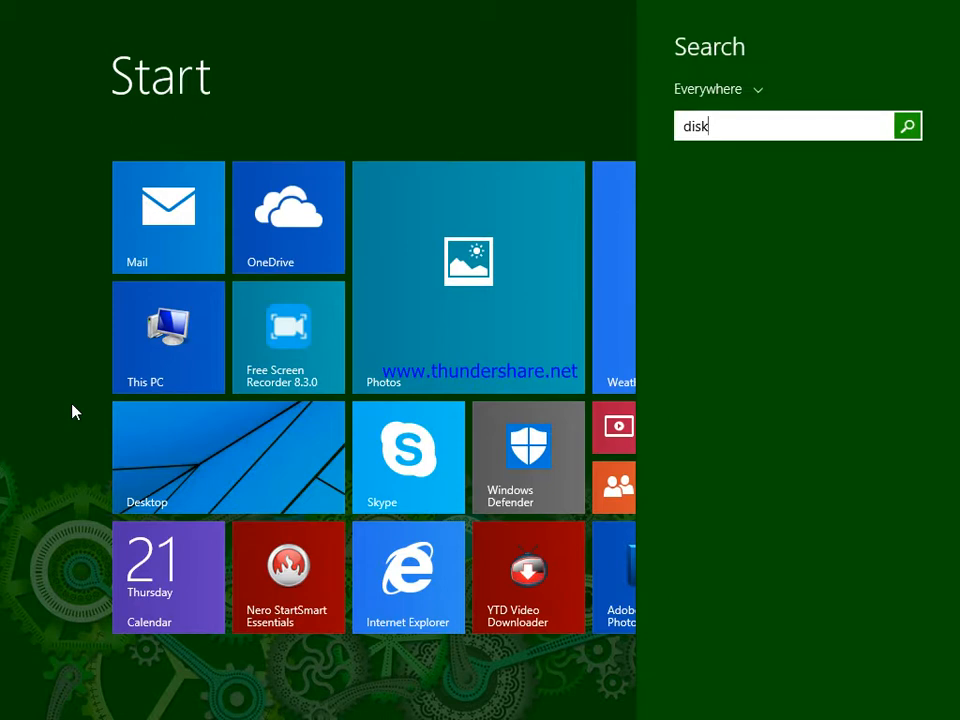
type("part")
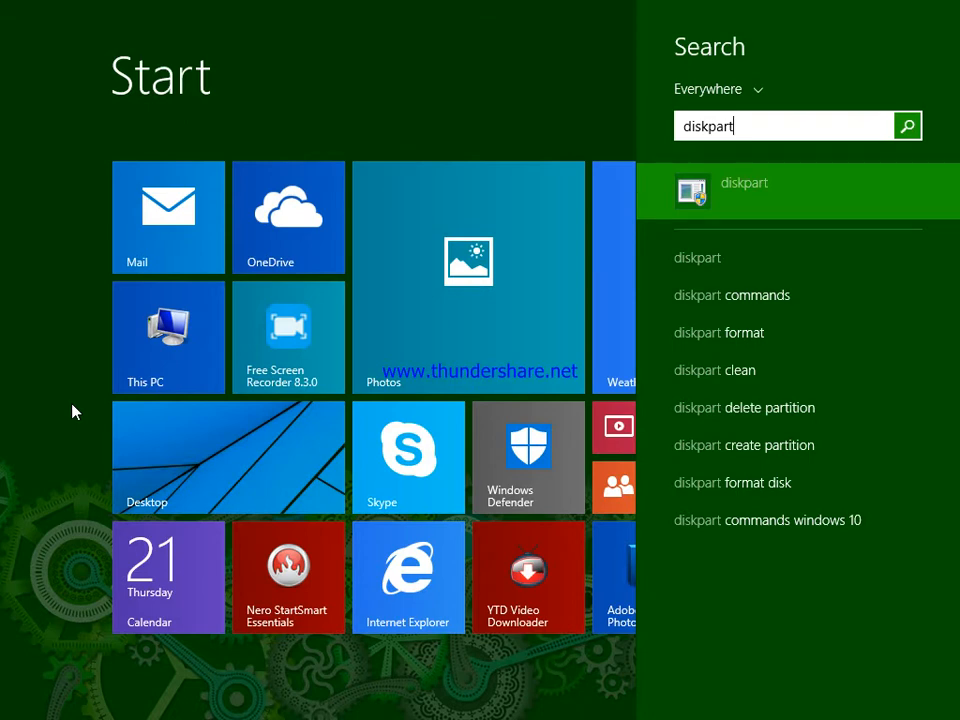
key("BackSpace")
key("BackSpace")
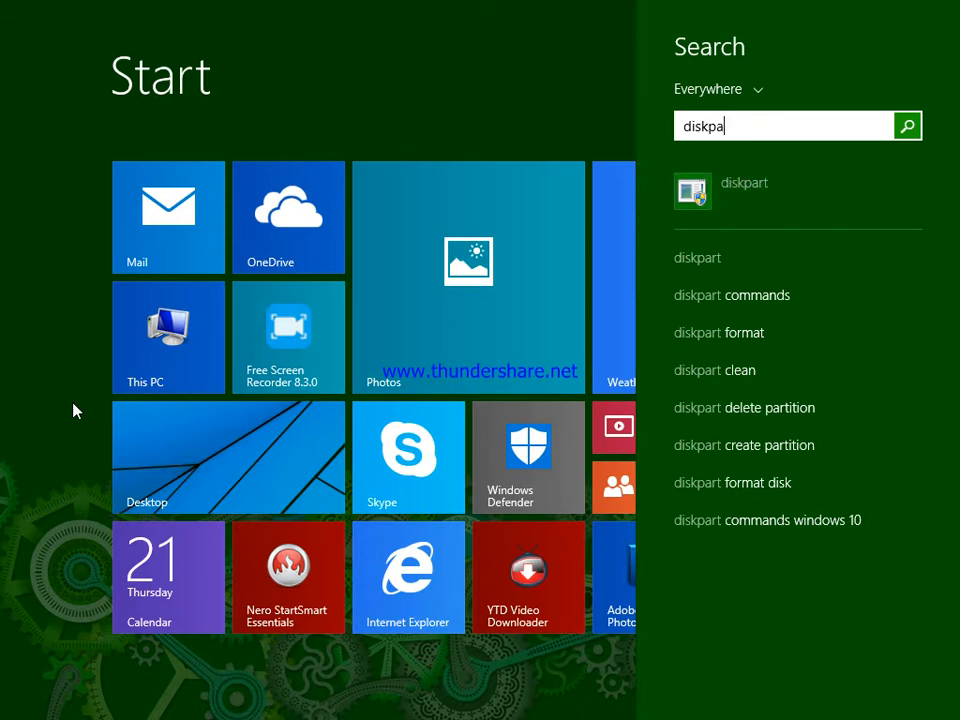
key("BackSpace")
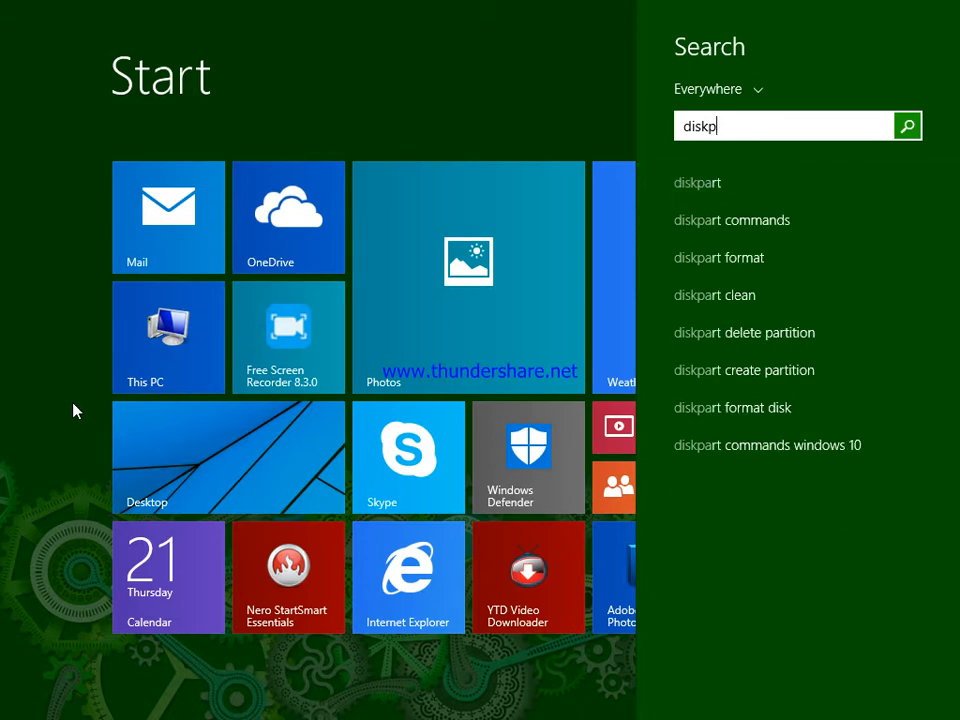
key("BackSpace")
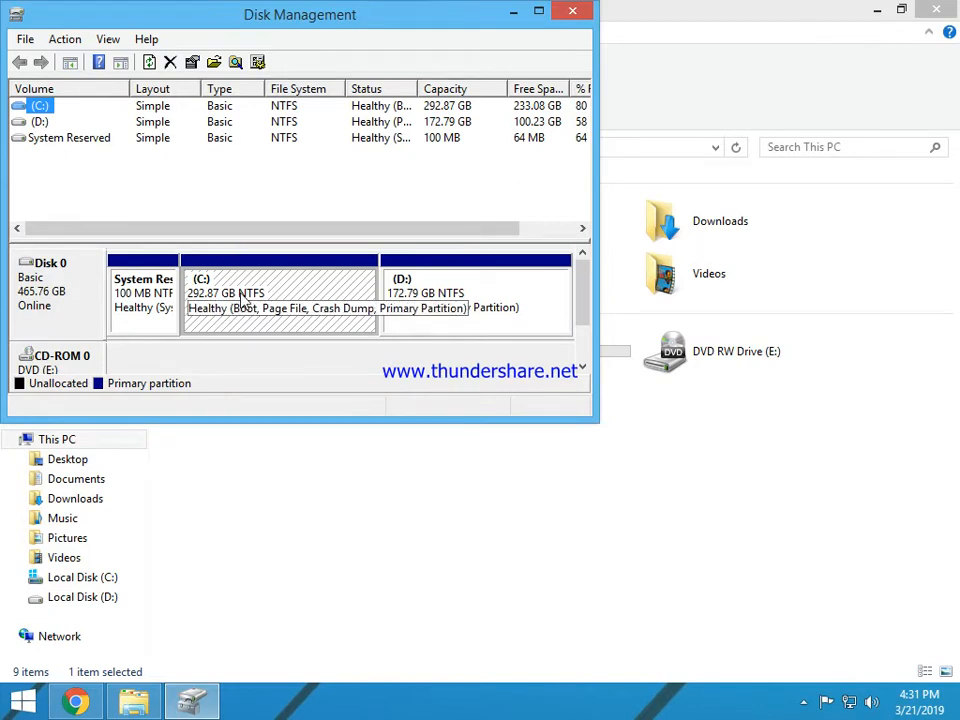
- Shrink the C: volume by 136828 MB
right_click(241, 300)
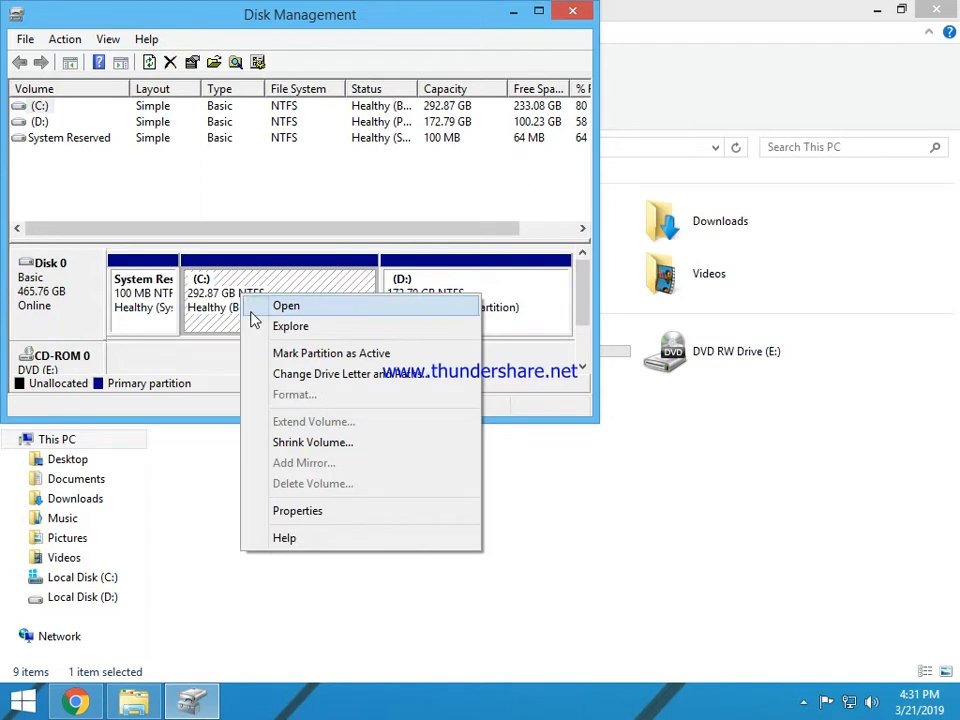
left_click(296, 443)
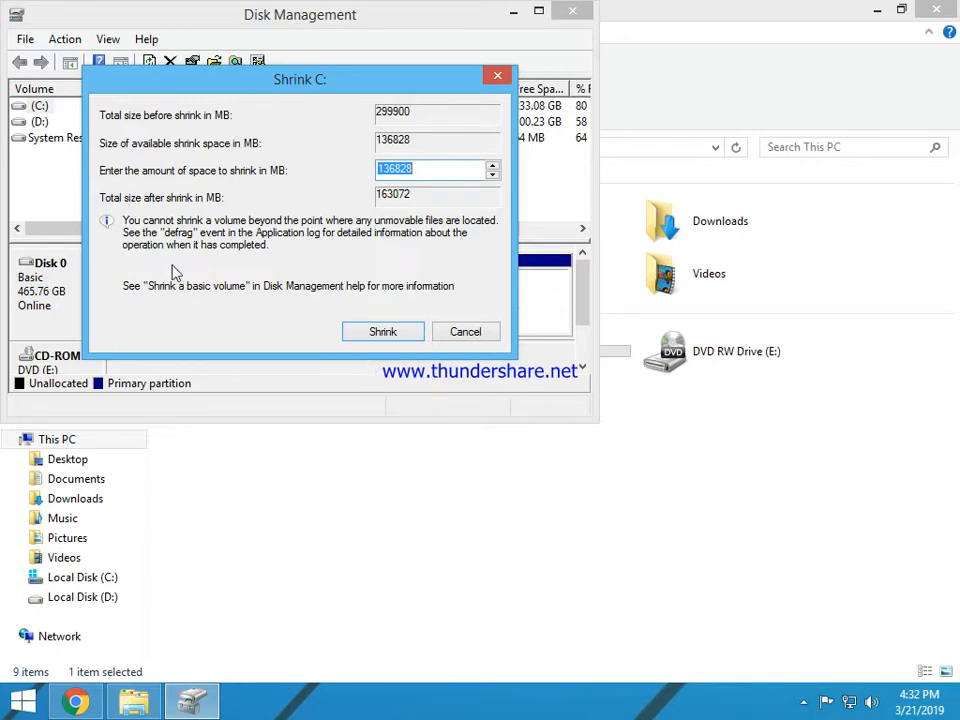
left_click(387, 335)
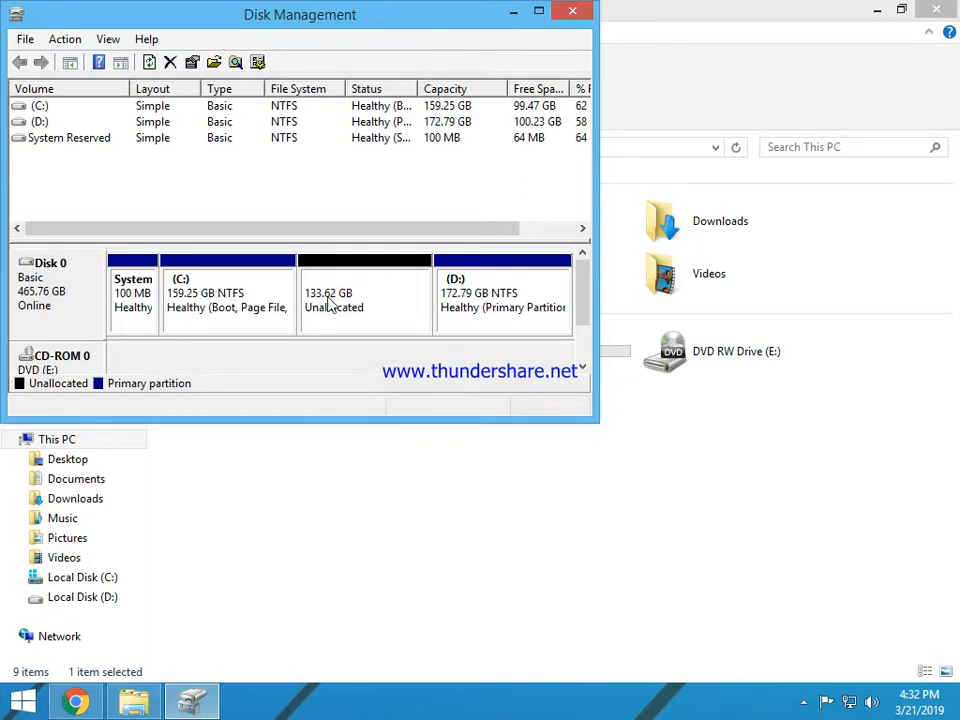
- Start a new simple volume in the unallocated space after C:, with a size of 136827 MB and drive letter F
right_click(330, 303)
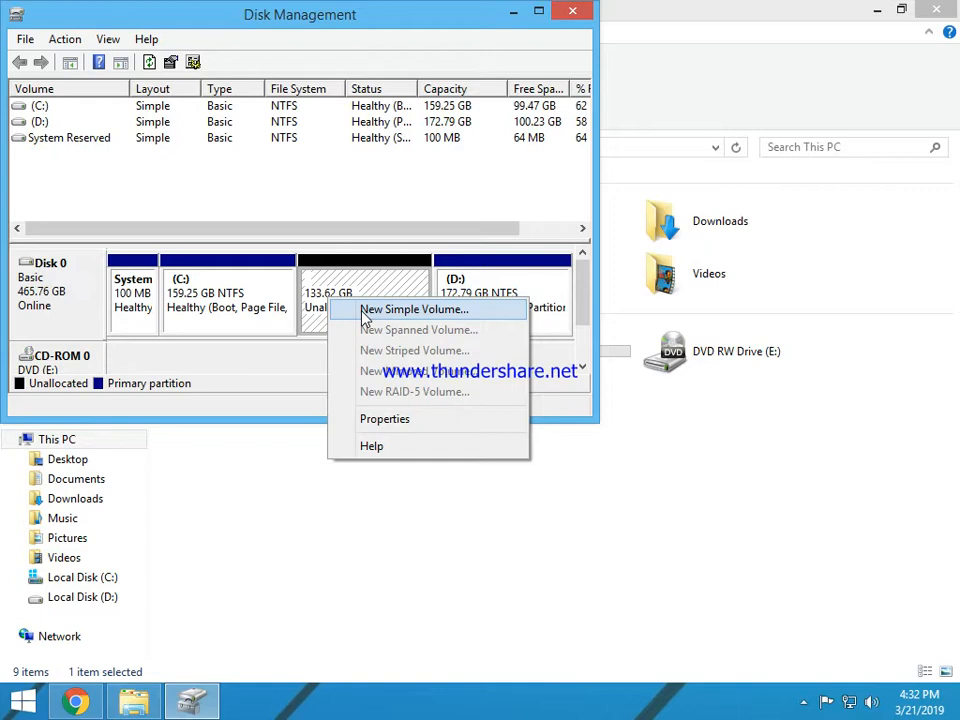
left_click(365, 310)
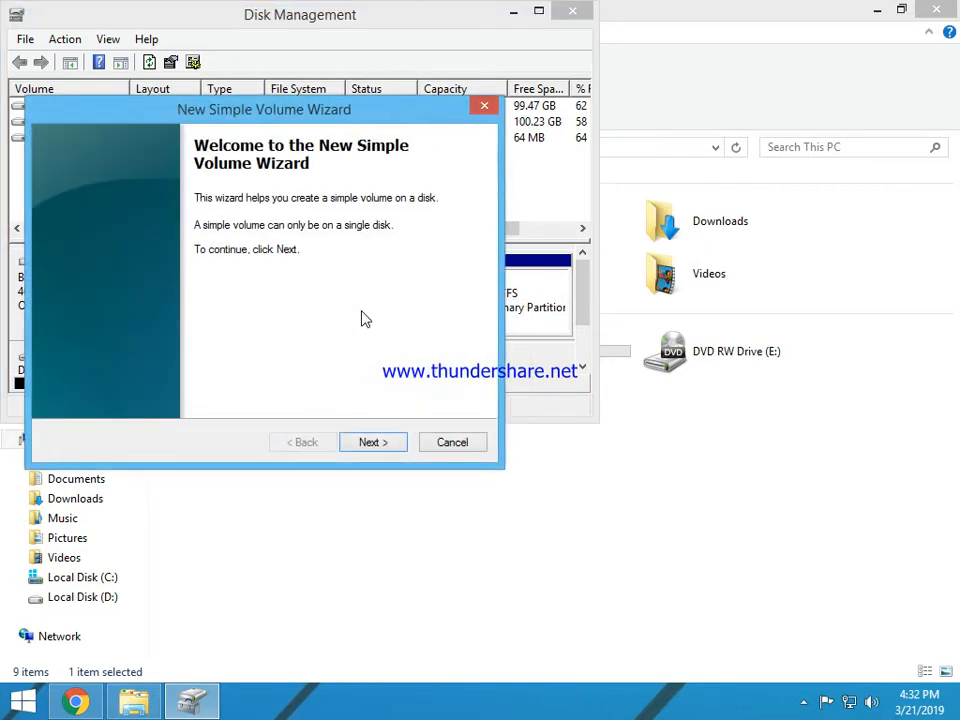
left_click(371, 441)
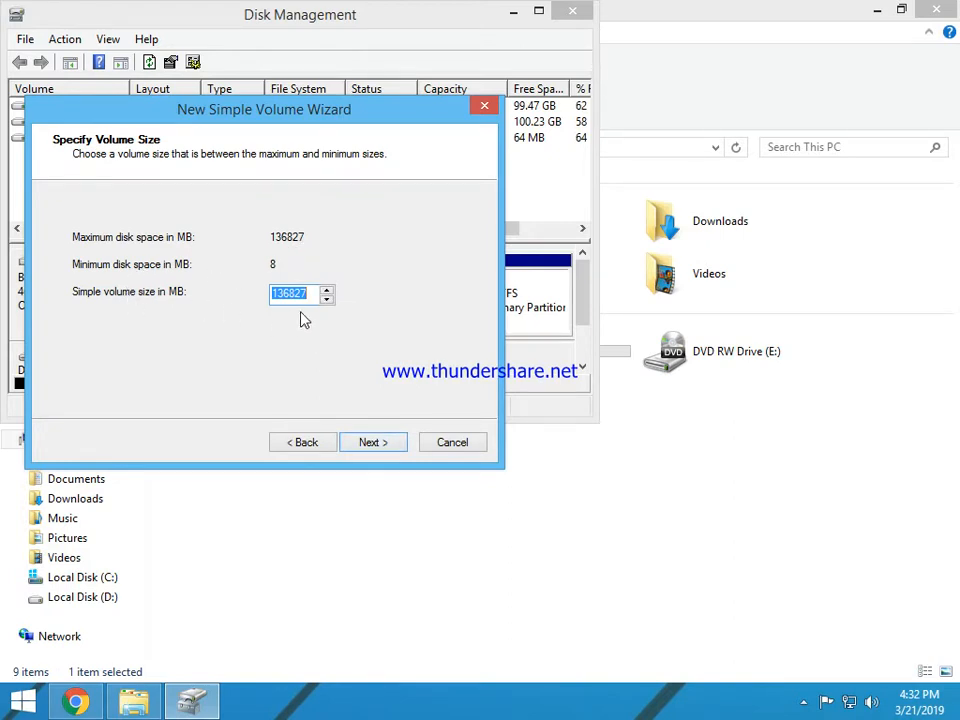
left_click(371, 442)
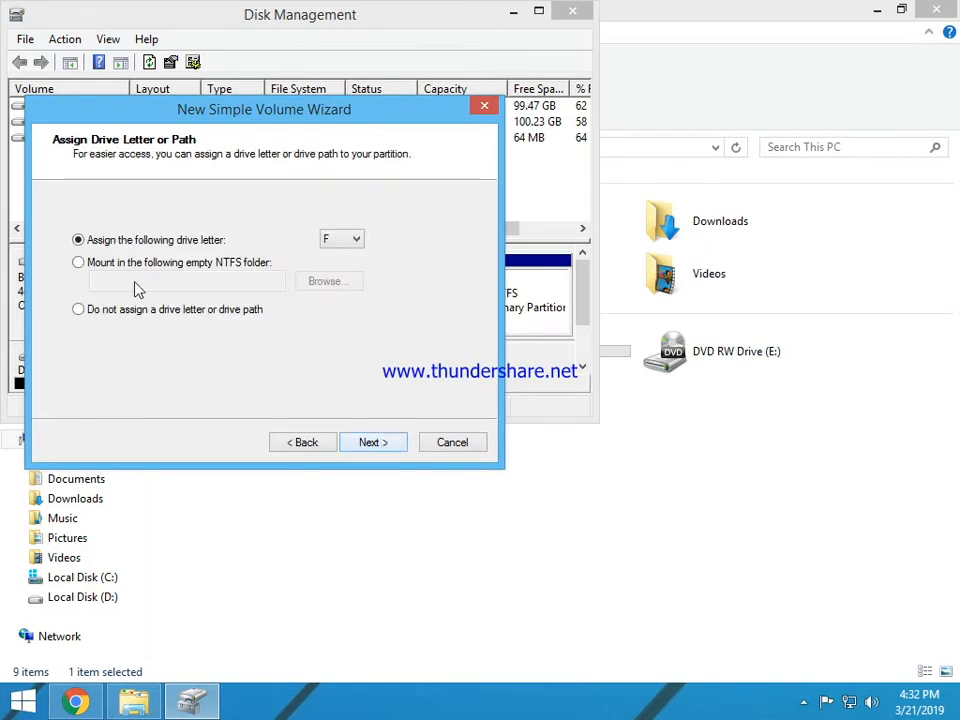
left_click(357, 242)
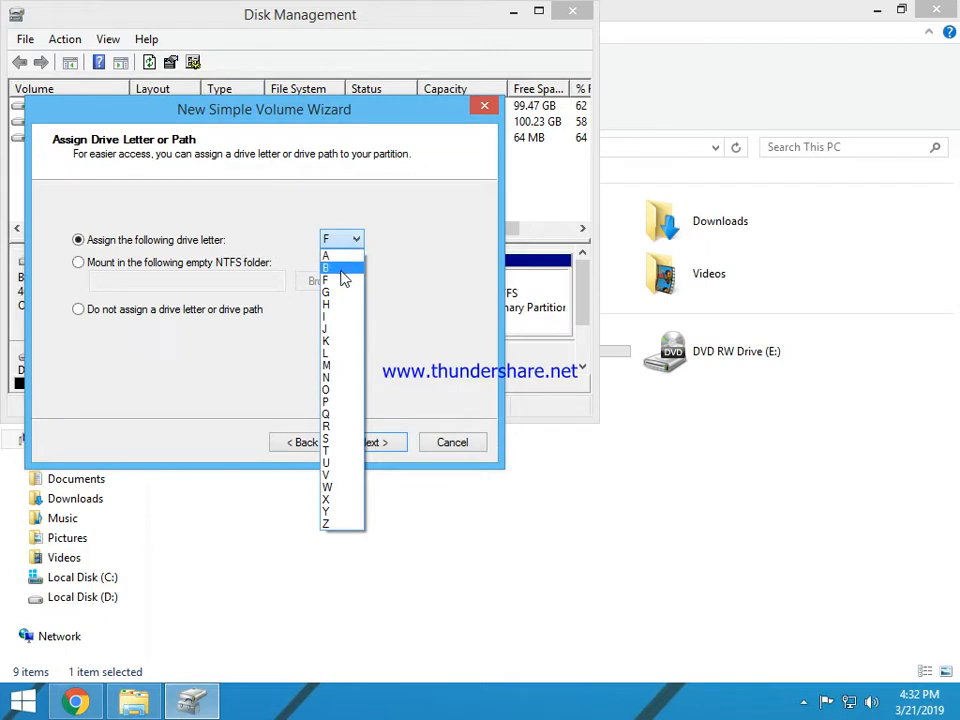
left_click(341, 283)
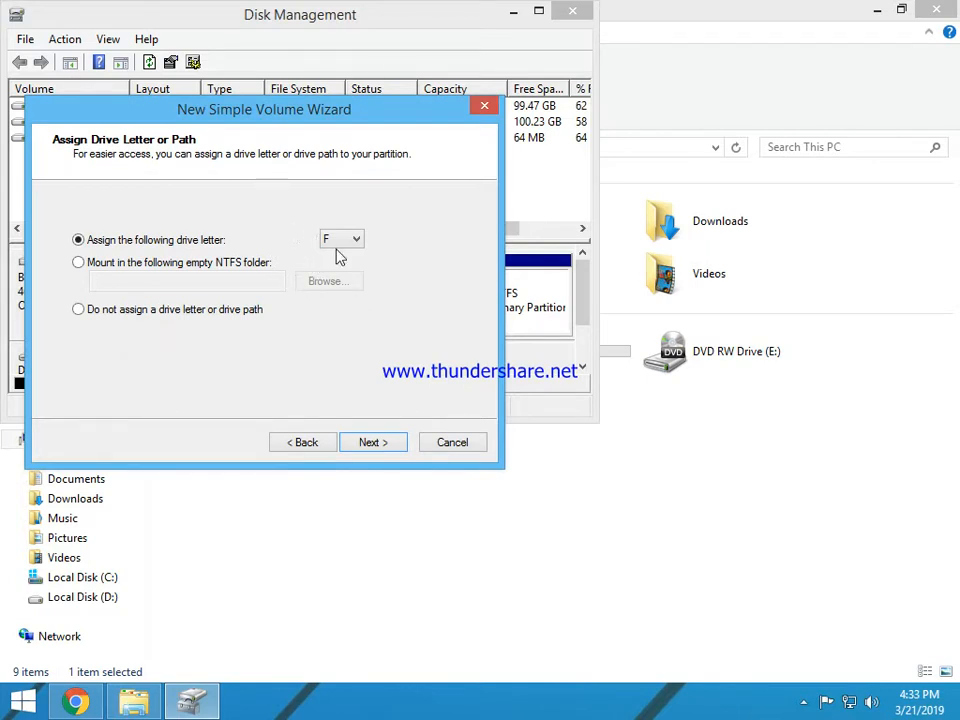
left_click(388, 446)
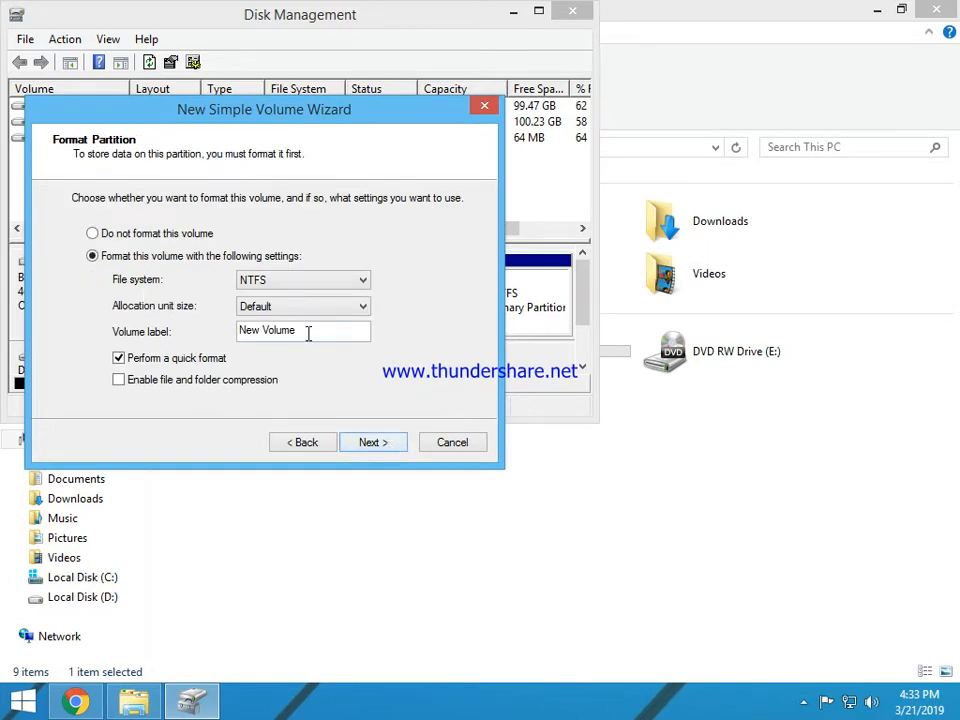
- Label the new volume DATA, keep NTFS with quick format, and finish creating it
left_click_drag(306, 332, 208, 339)
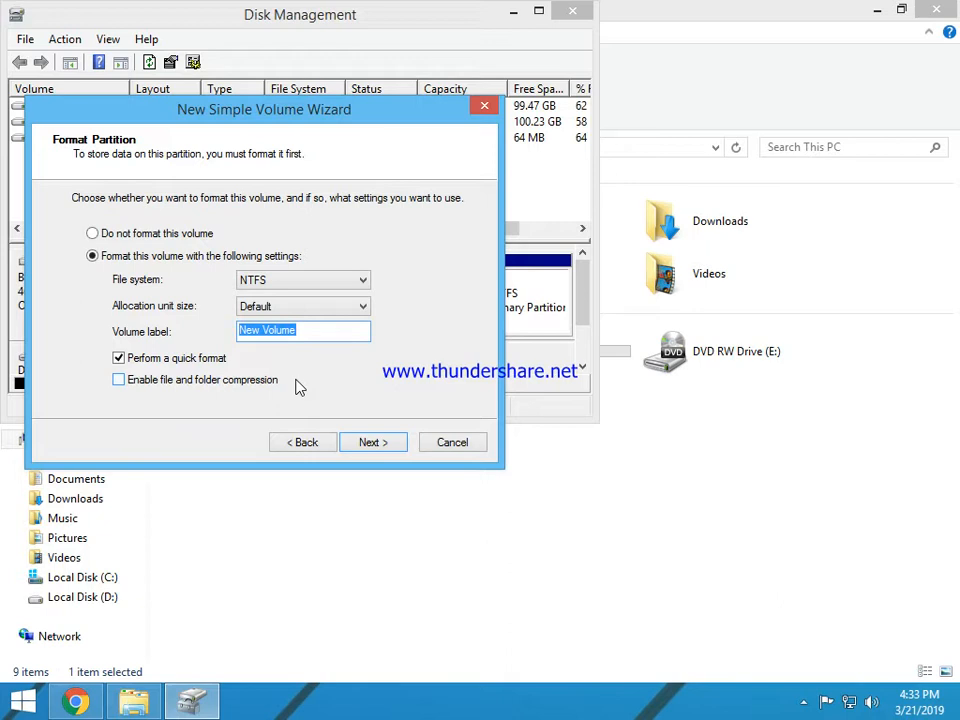
type("DATA")
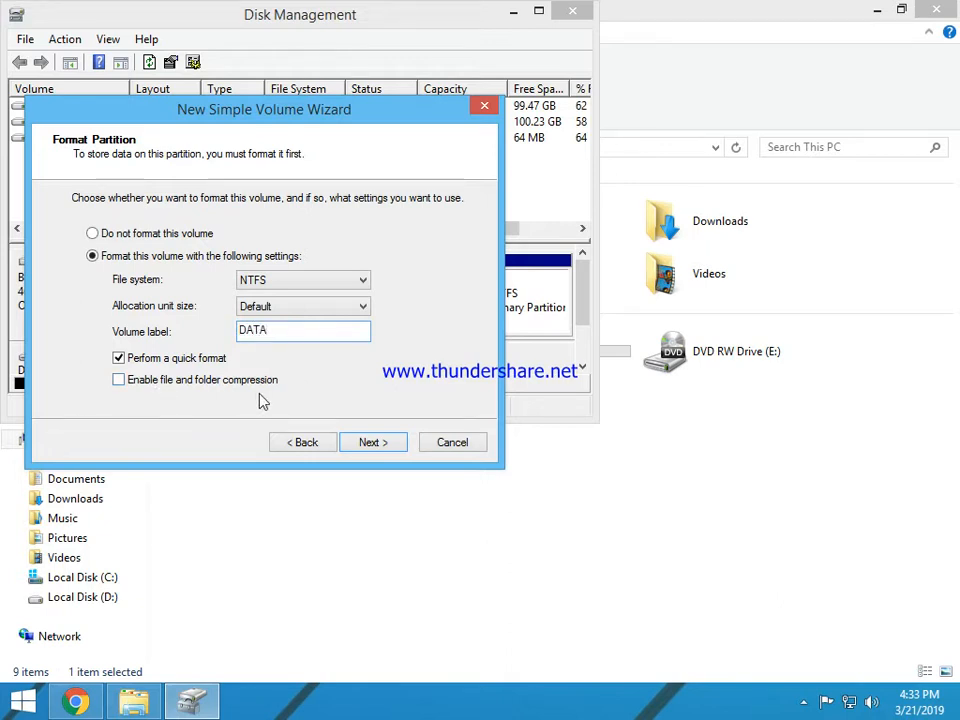
left_click(381, 445)
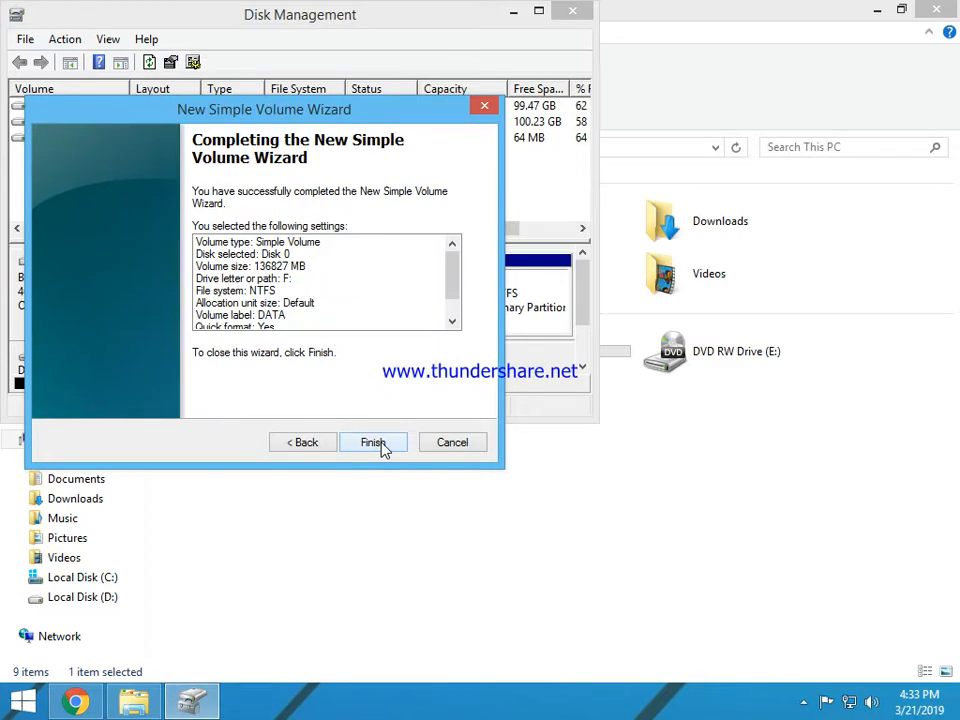
left_click(373, 442)
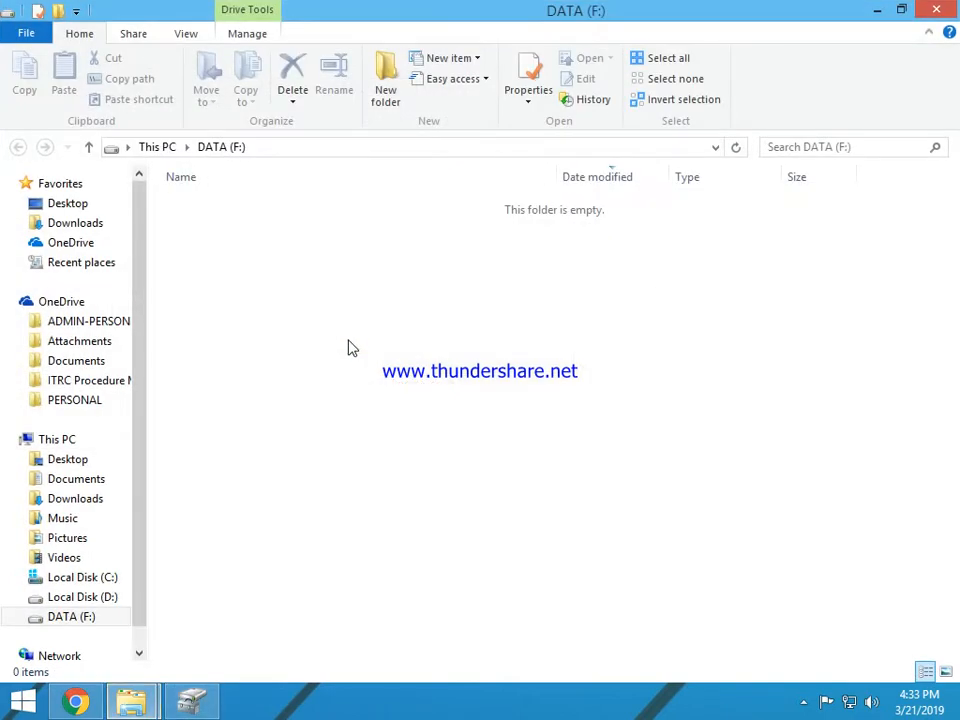
- Close the DATA (F:) window, Disk Management and the This PC window
left_click(940, 16)
left_click(580, 14)
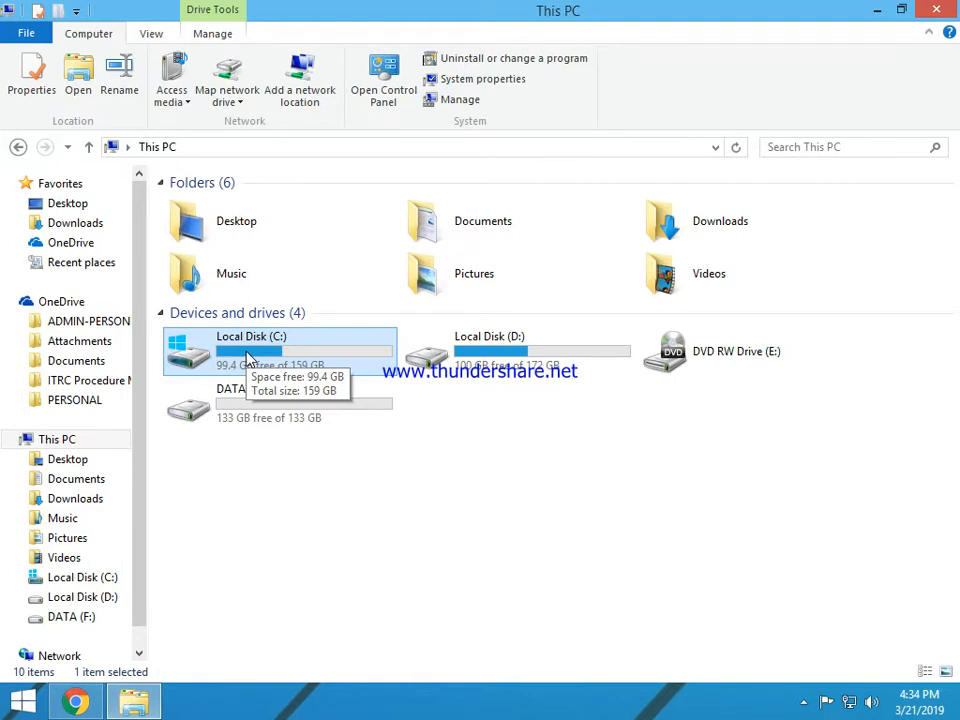
left_click(937, 10)
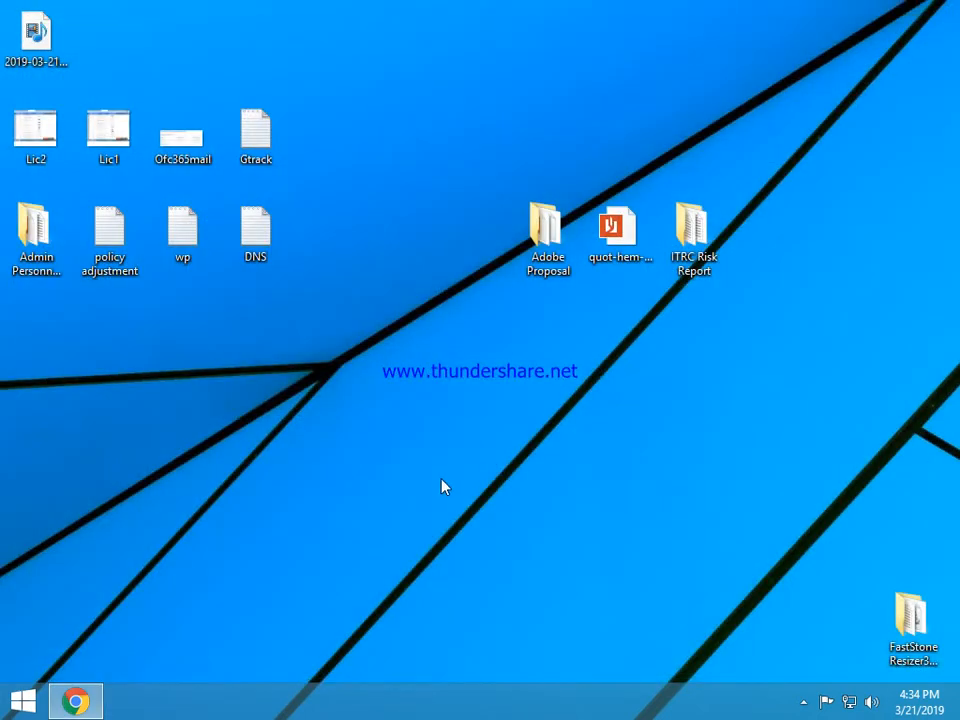
- Search the system for "disk" again and reopen Disk Management through the option to create and format hard disk partitions
left_click(22, 700)
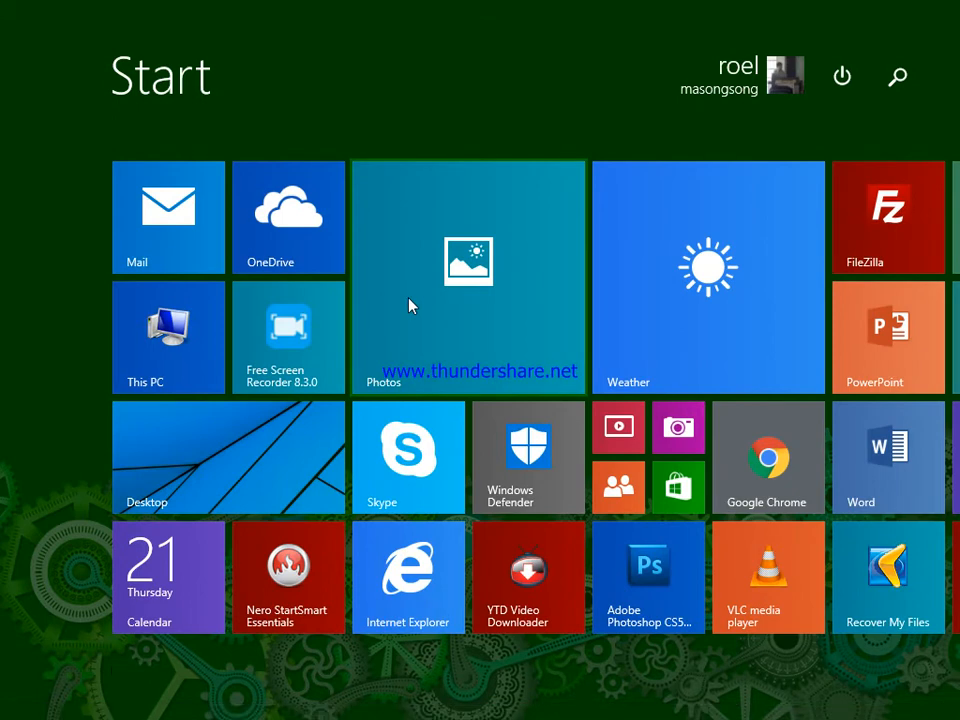
type("dis")
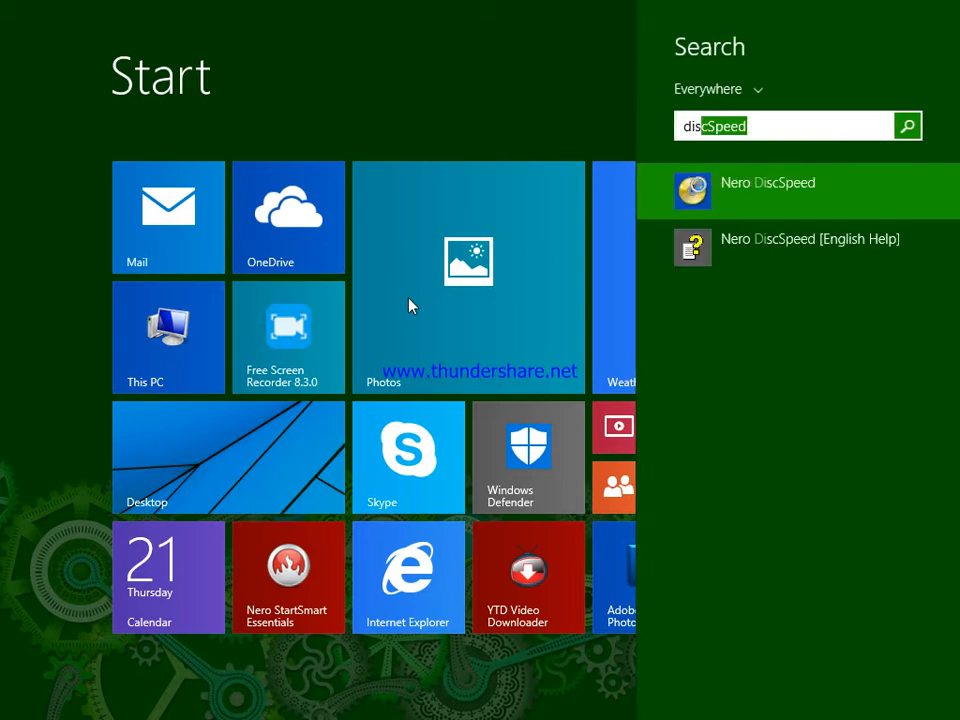
type("k")
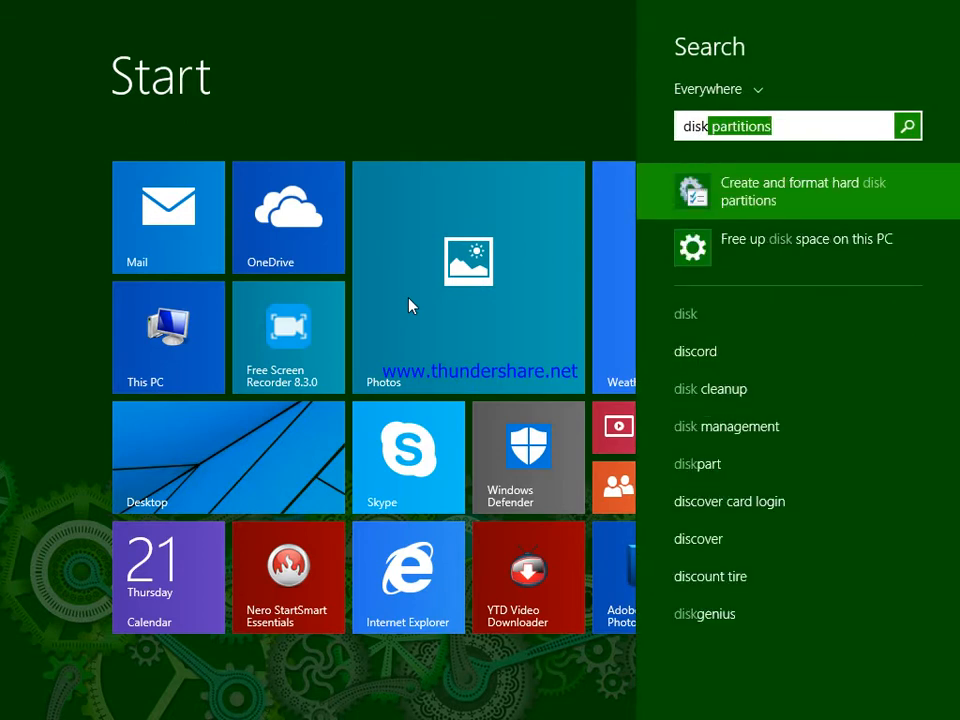
left_click(726, 205)
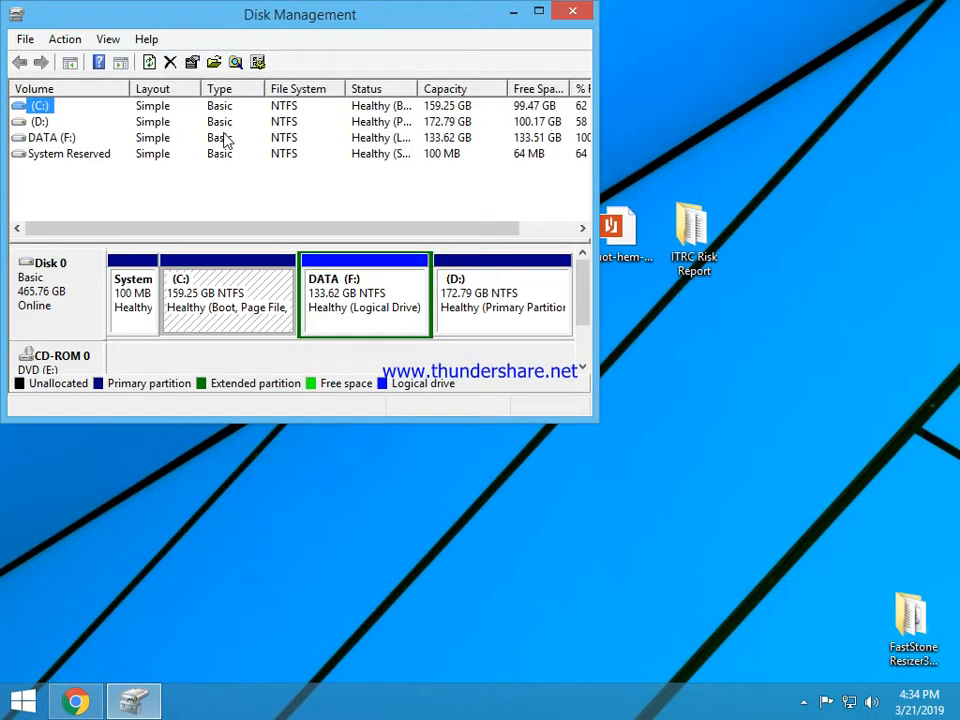
- Delete the DATA (F:) volume and accept the erasure of its data
left_click(347, 314)
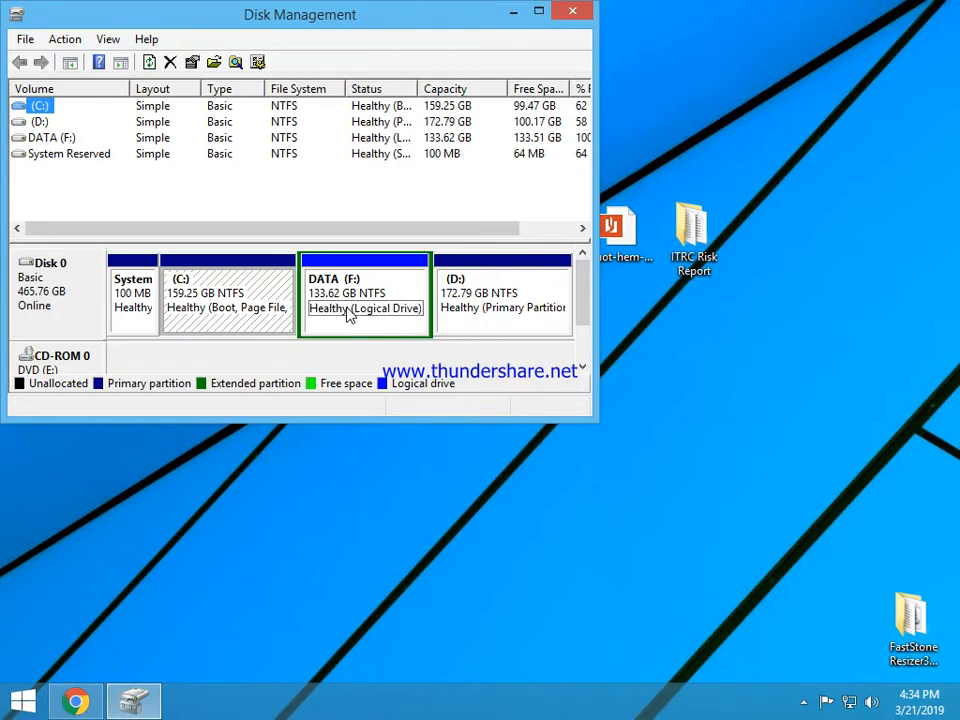
right_click(347, 314)
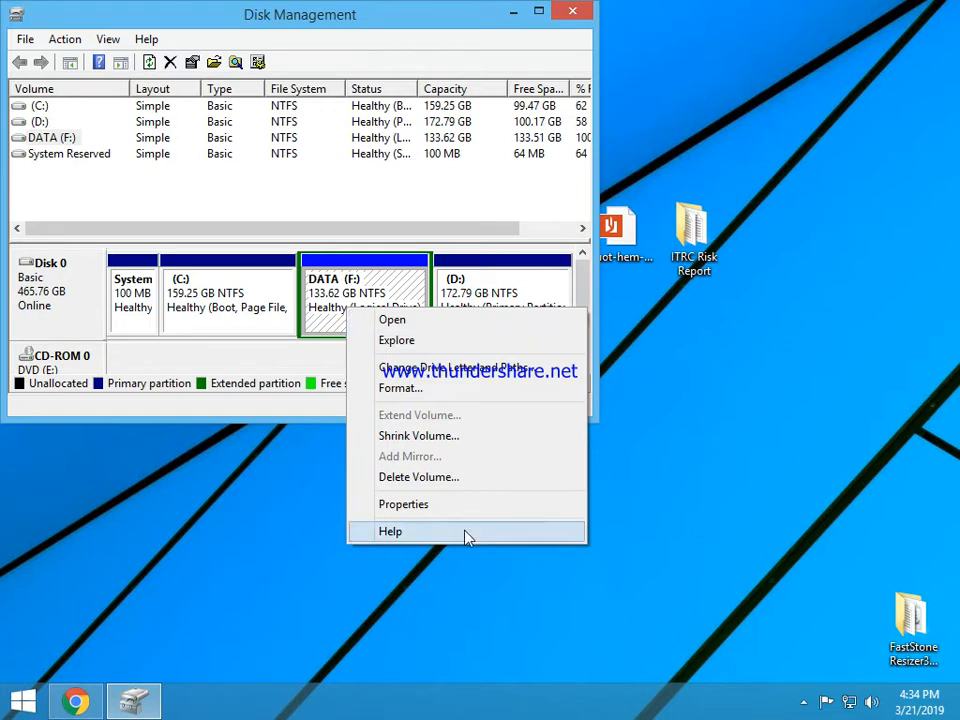
left_click(418, 477)
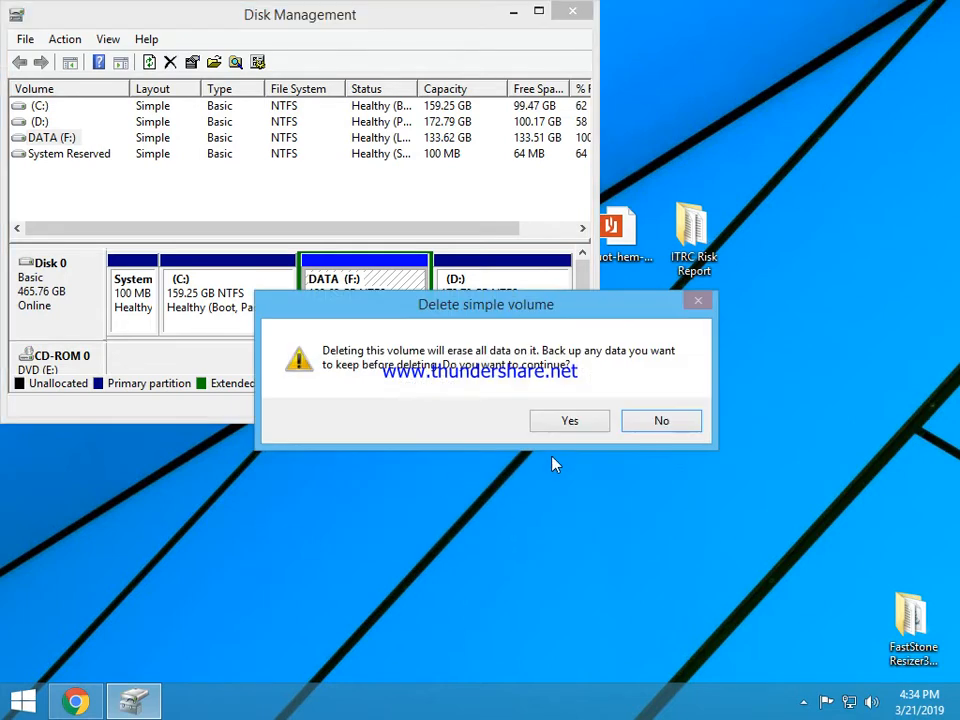
left_click(579, 423)
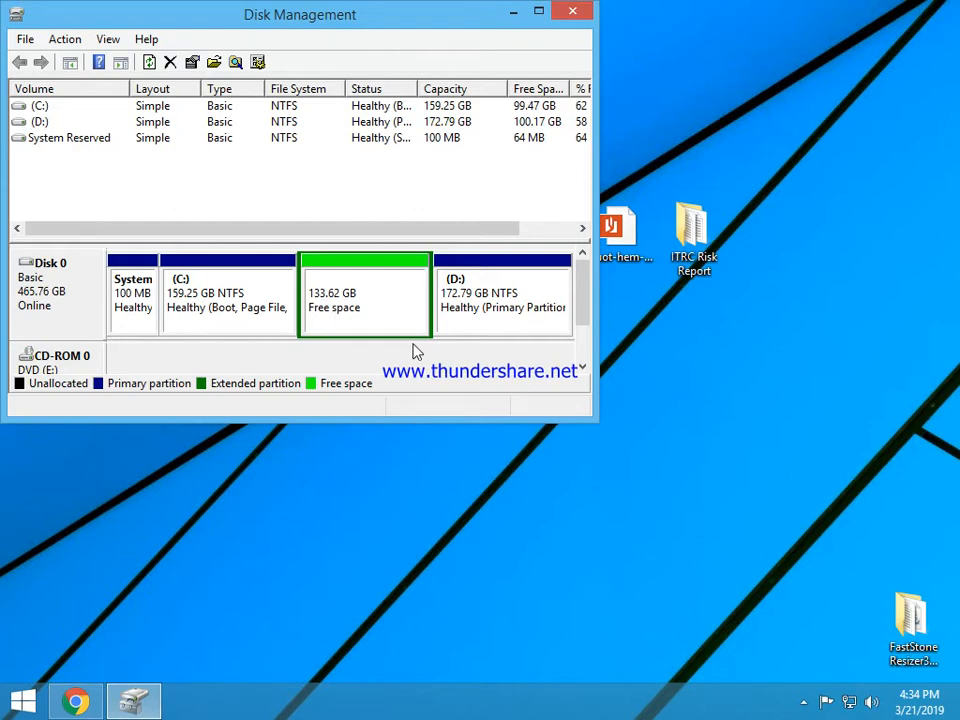
- Delete the 133.62 GB free-space partition between C: and D: on Disk 0 and accept the deletion
left_click(362, 325)
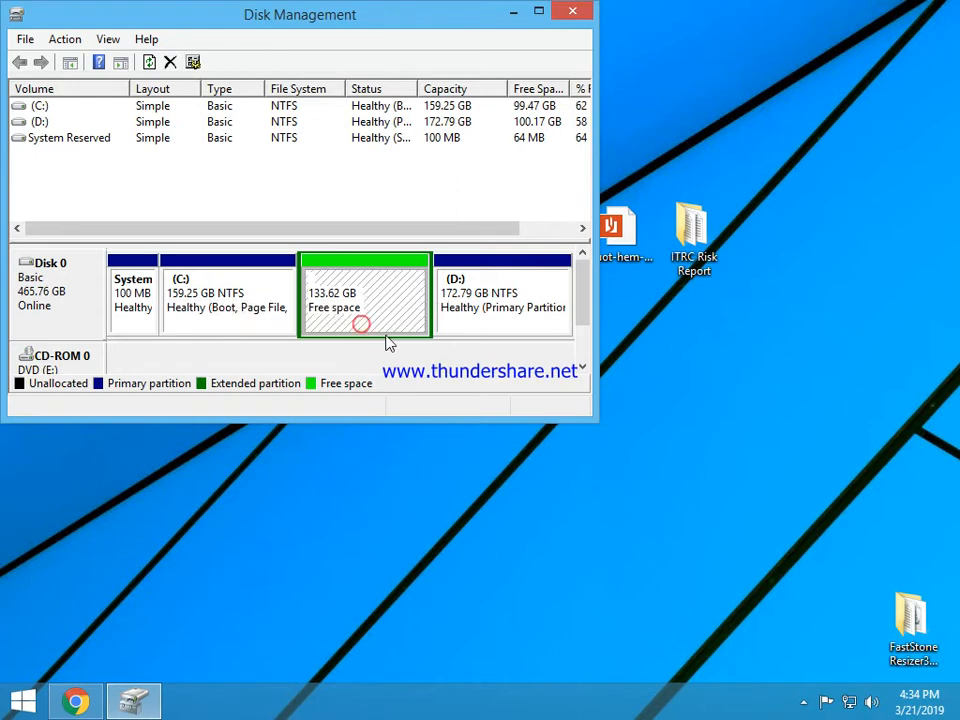
left_click(240, 320)
left_click(362, 320)
right_click(338, 316)
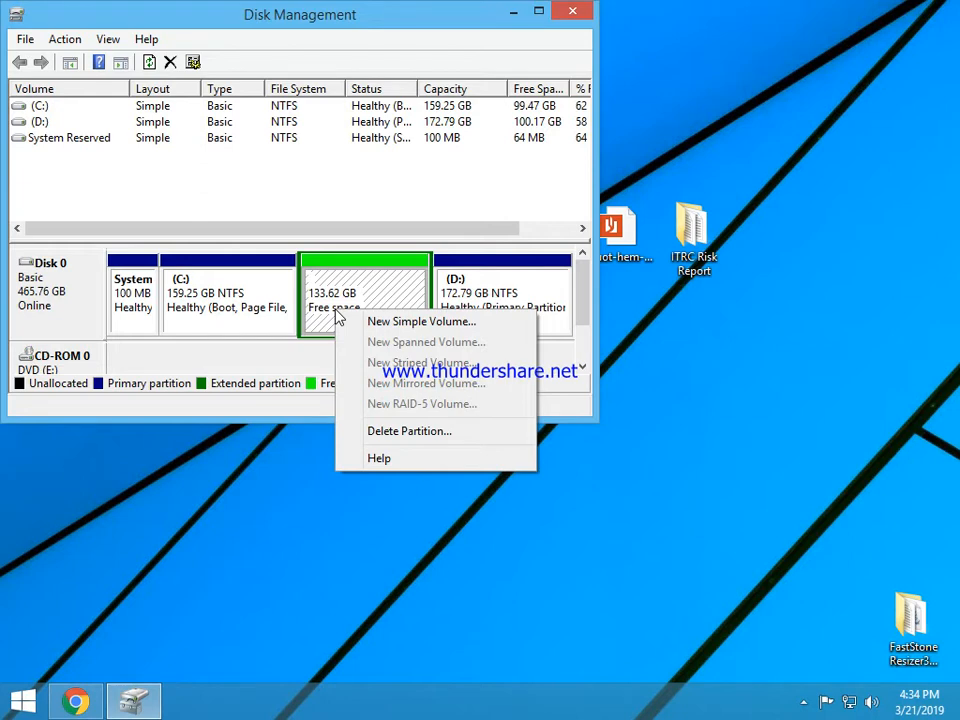
left_click(419, 432)
left_click(550, 428)
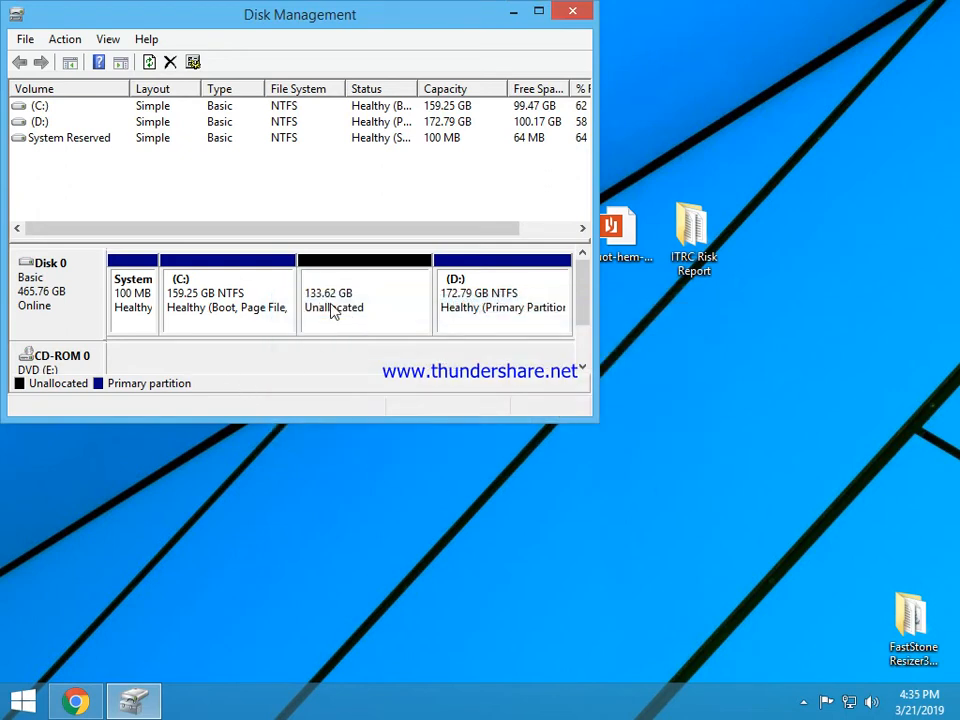
- Examine the disk's policies, volumes, driver and details in the properties of the unallocated space, then dismiss them without changes
right_click(335, 311)
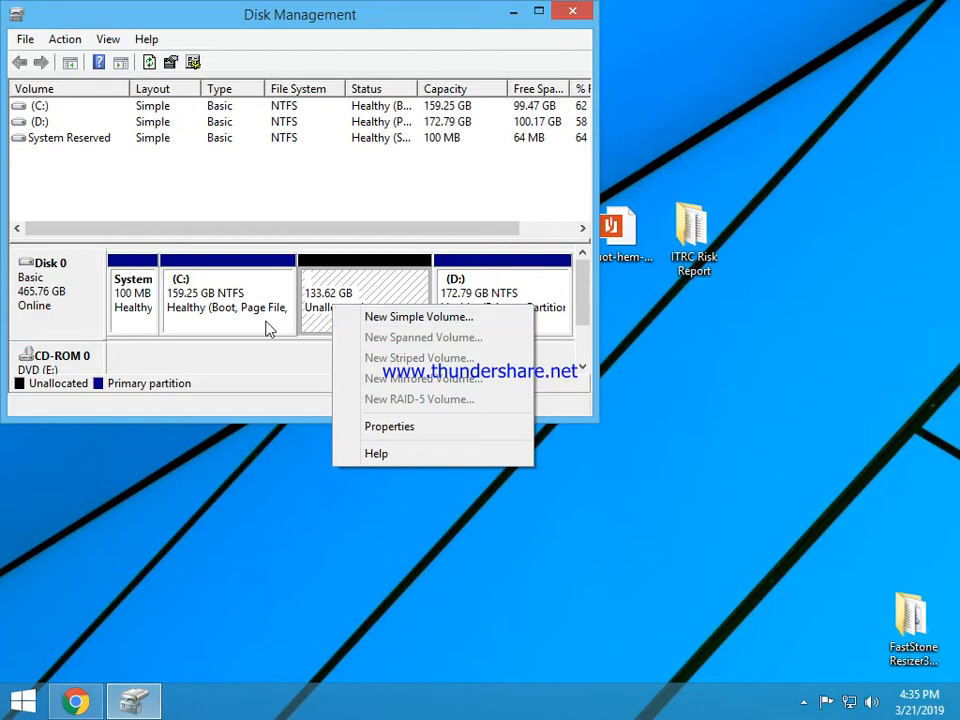
left_click(390, 430)
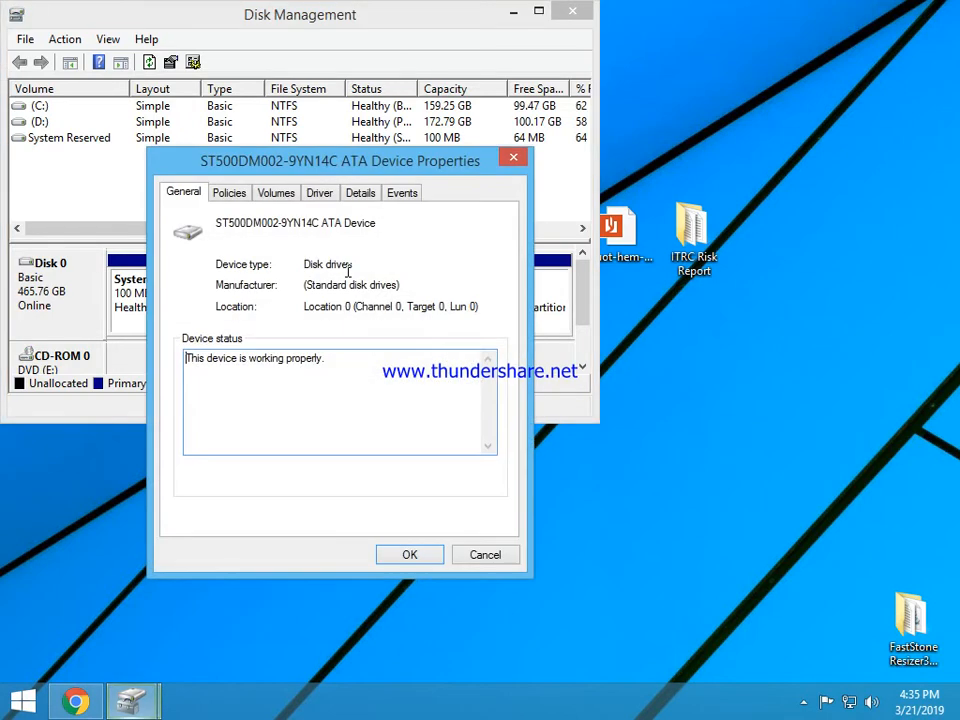
left_click(238, 198)
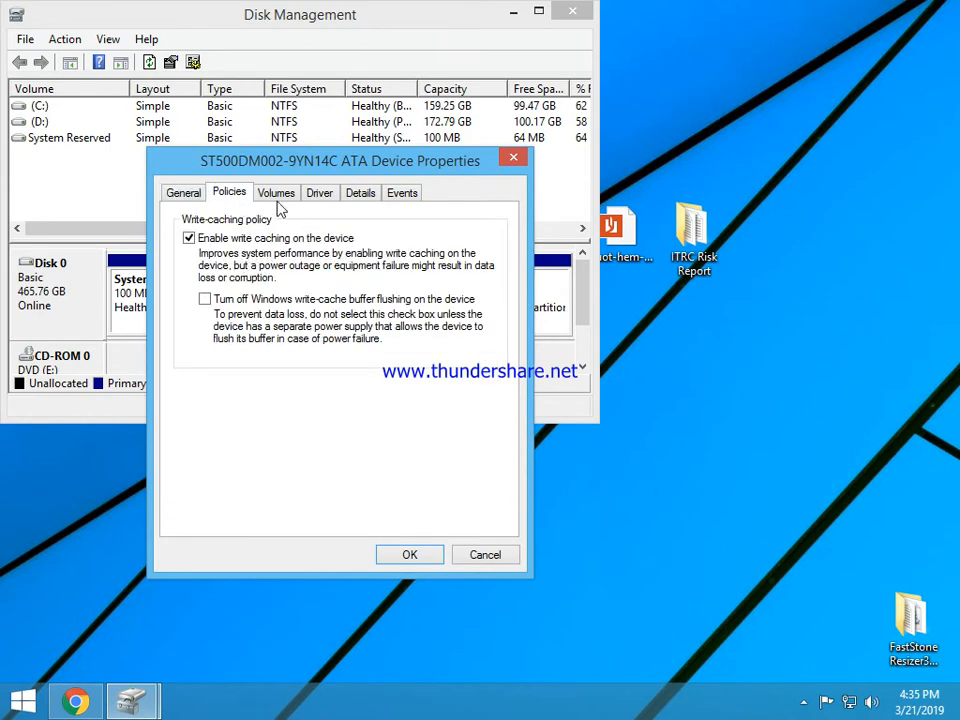
left_click(276, 196)
left_click(324, 196)
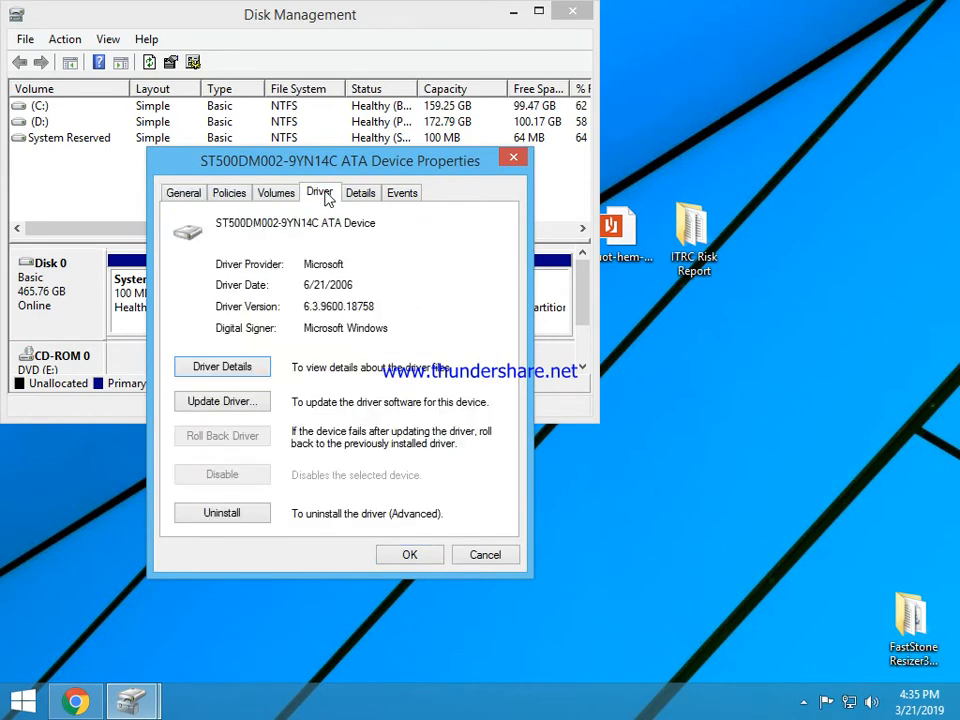
left_click(358, 195)
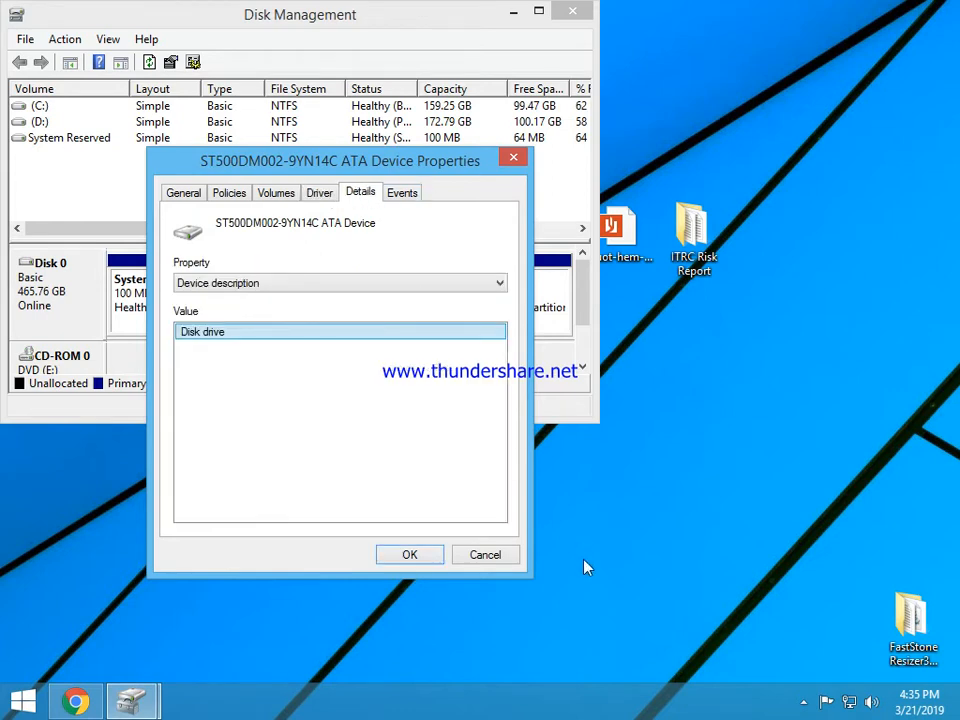
left_click(486, 555)
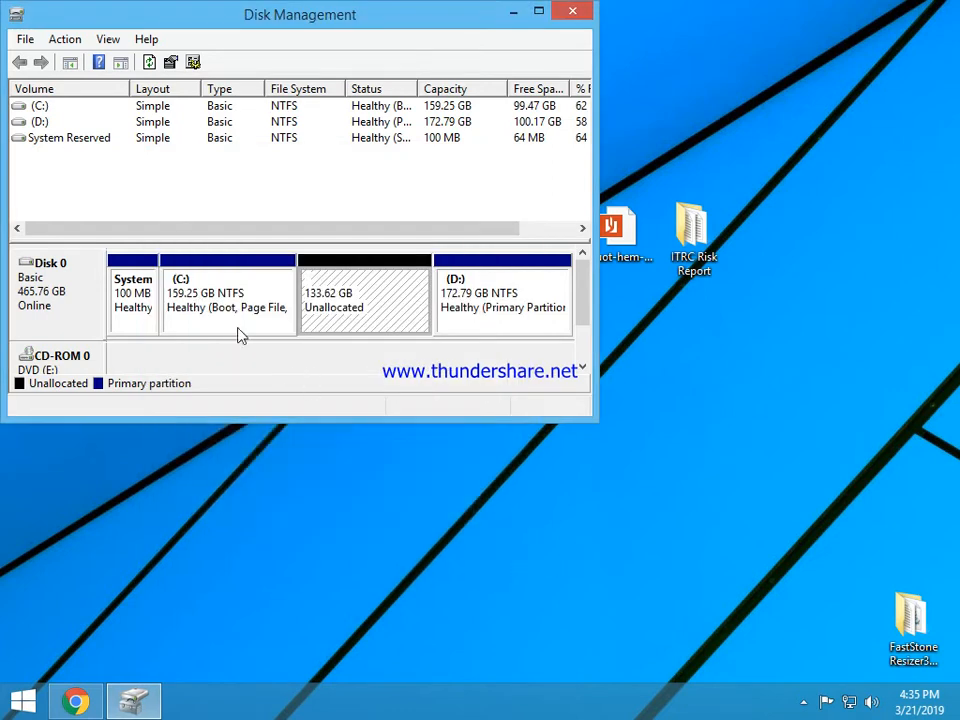
left_click(276, 318)
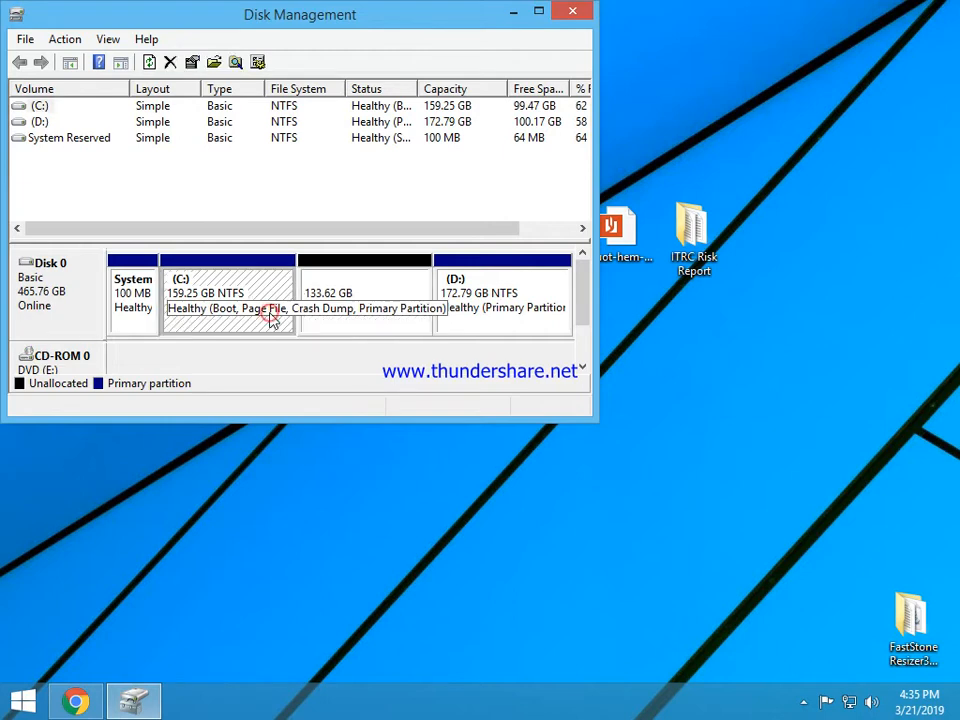
left_click(375, 320)
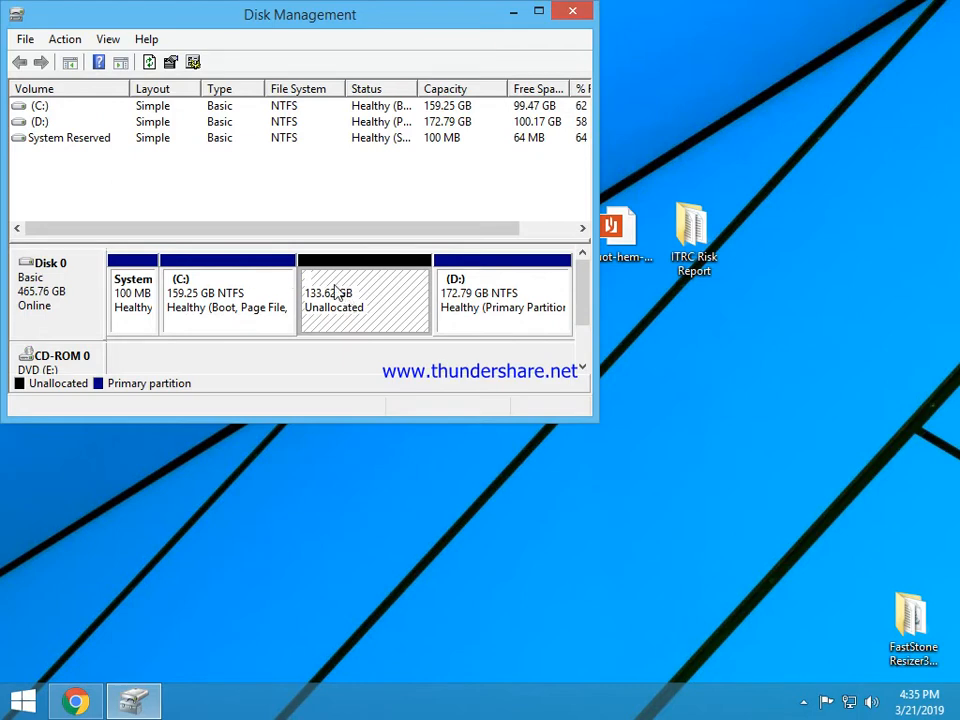
right_click(337, 291)
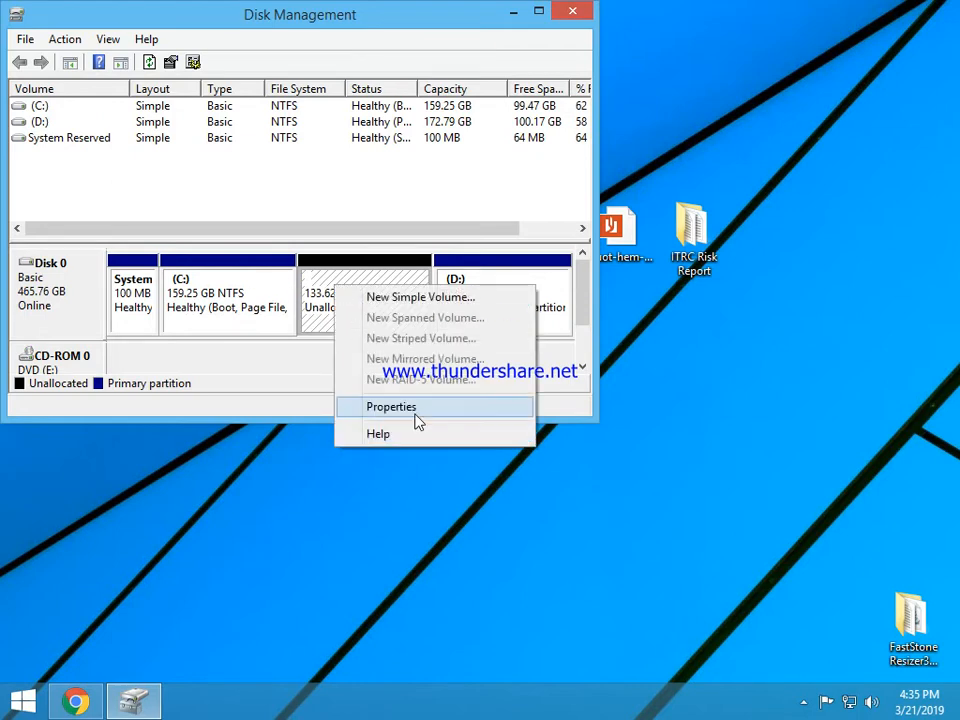
left_click(401, 300)
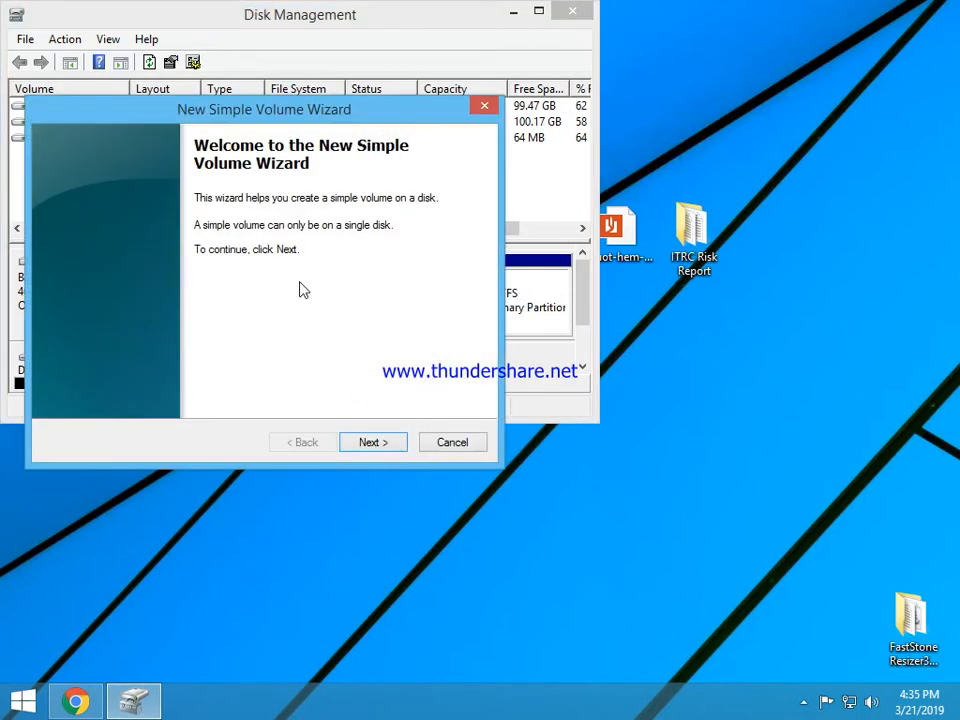
left_click(395, 450)
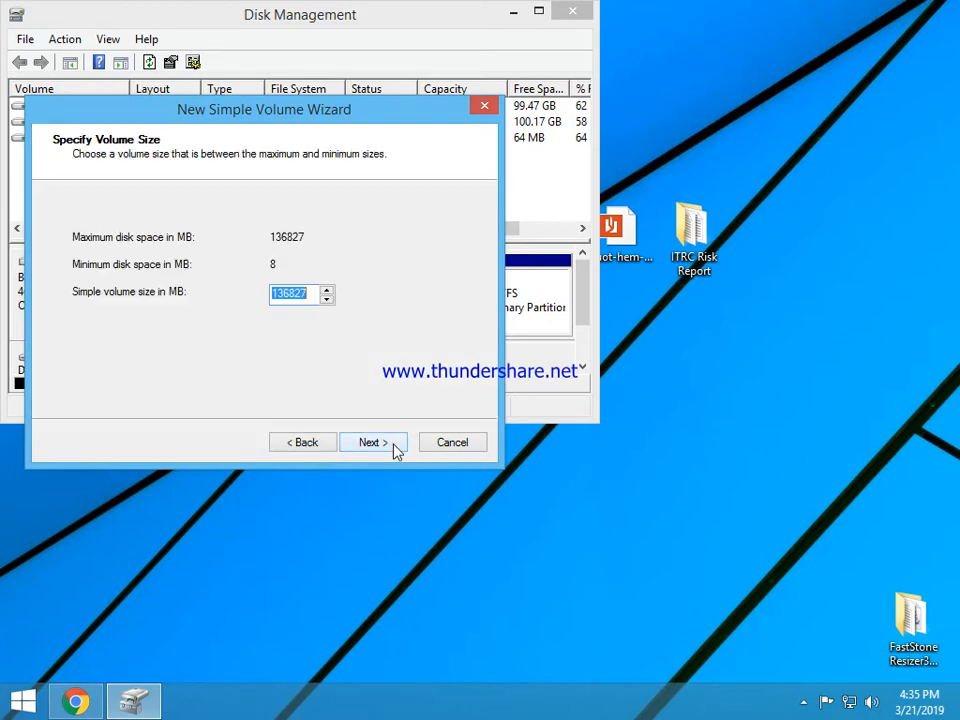
left_click(455, 445)
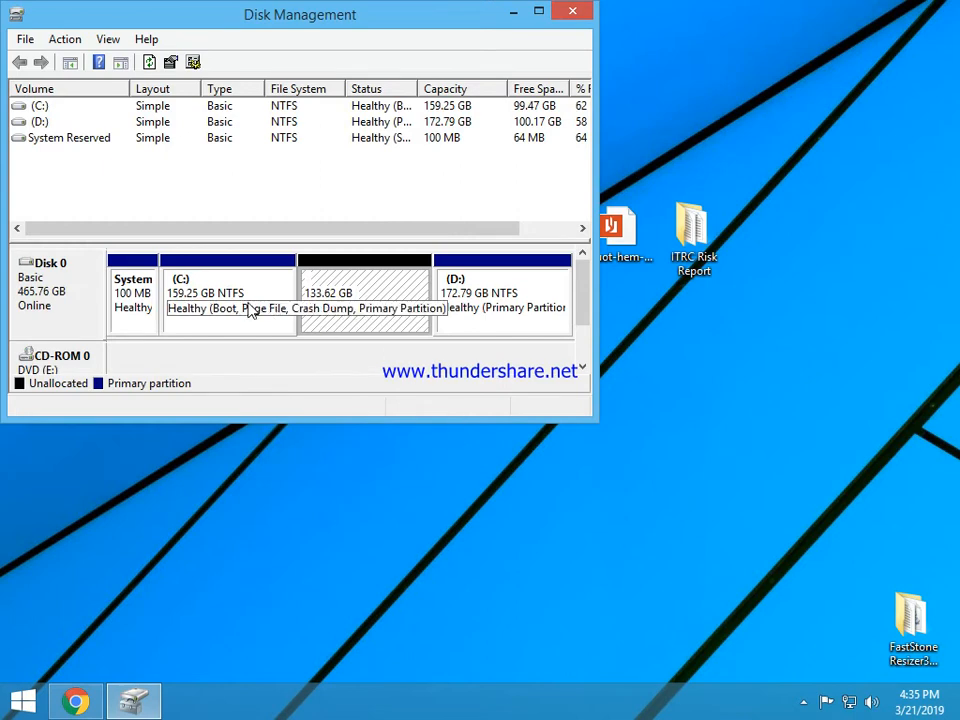
- Extend the C: volume with all 136827 MB of unallocated space from Disk 0
right_click(251, 310)
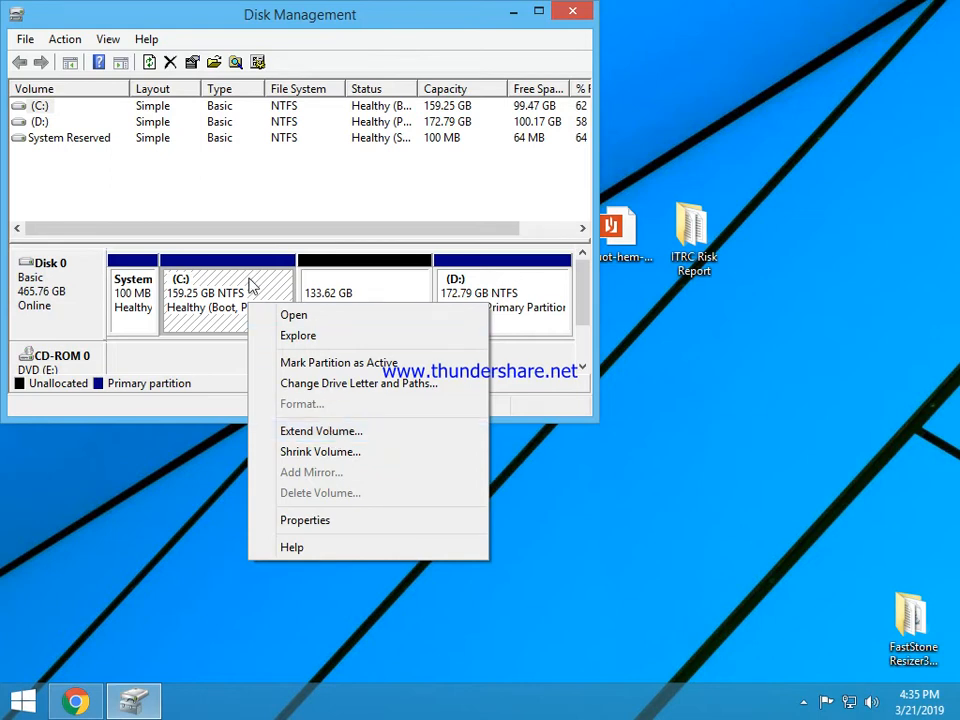
left_click(313, 437)
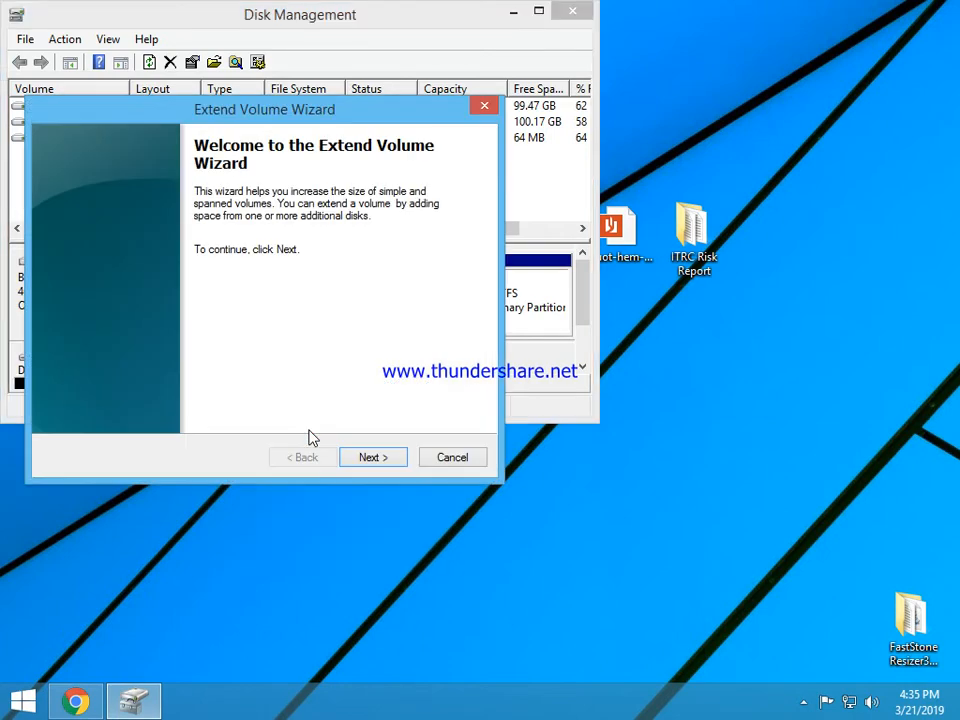
left_click(369, 457)
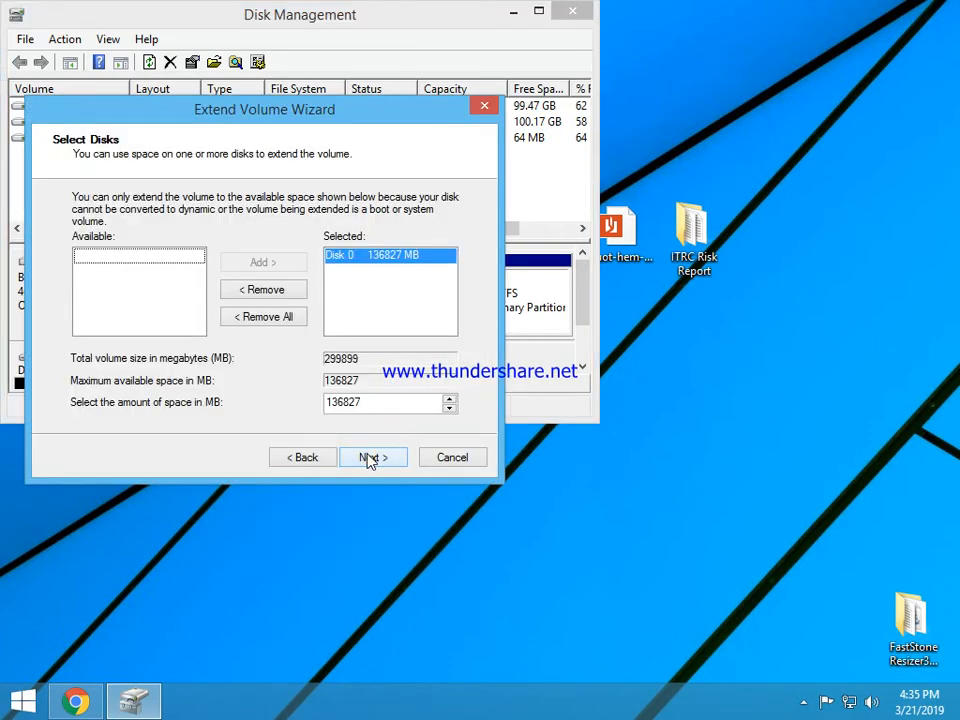
left_click_drag(325, 140, 645, 351)
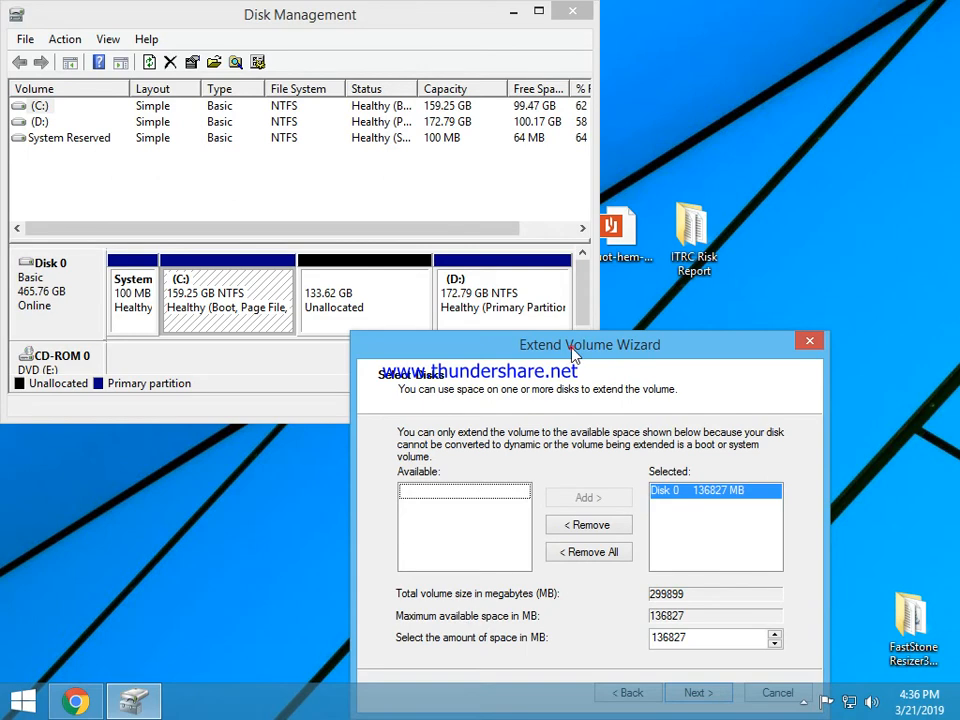
left_click_drag(571, 356, 561, 199)
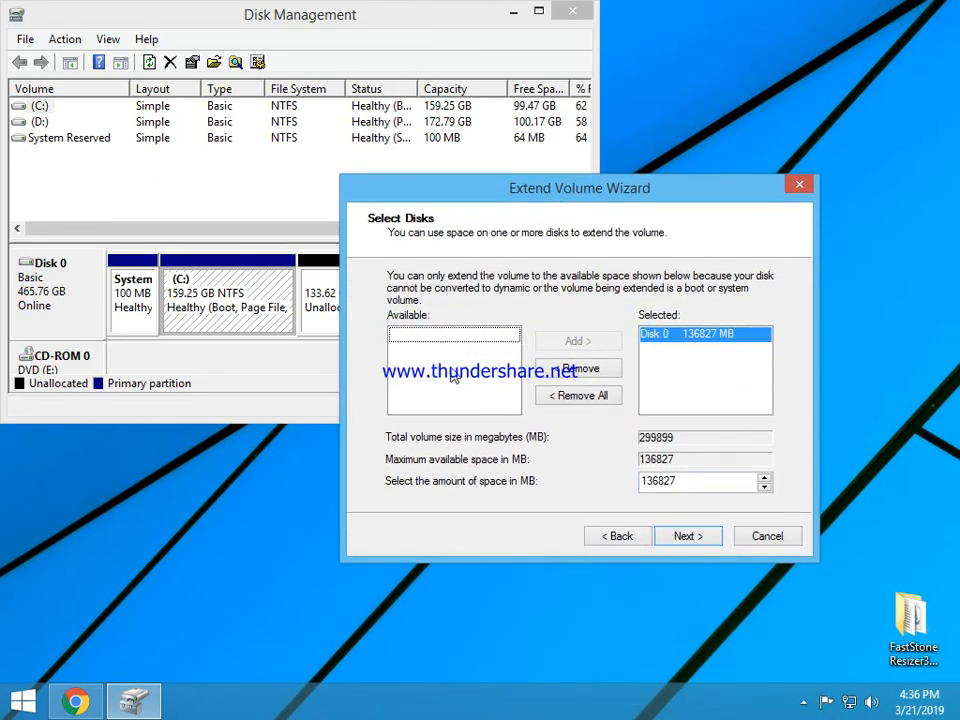
left_click(686, 536)
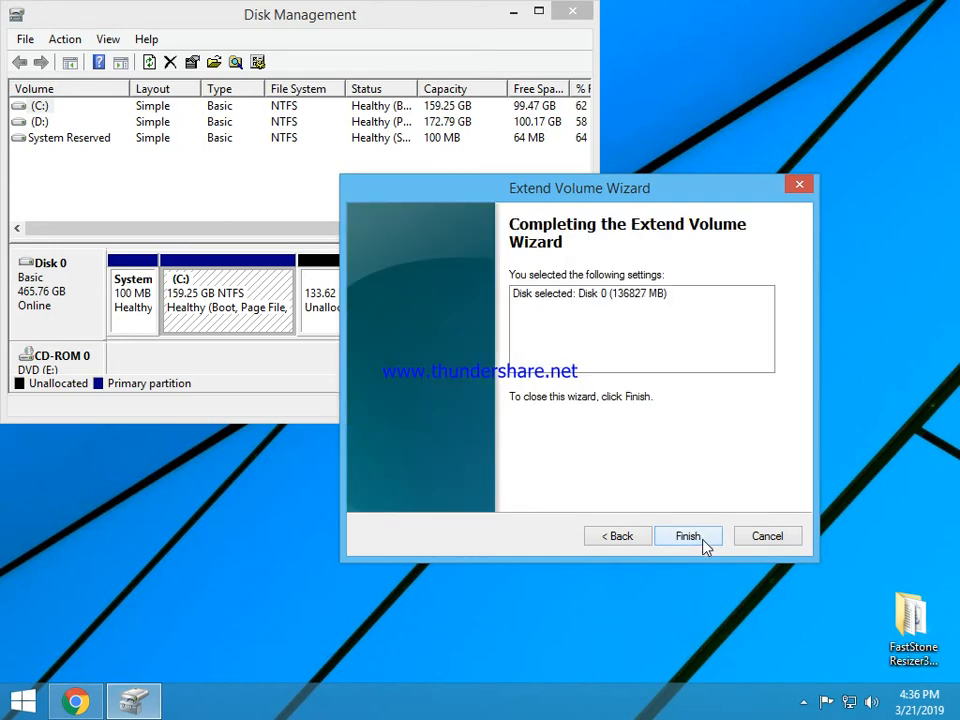
left_click(687, 536)
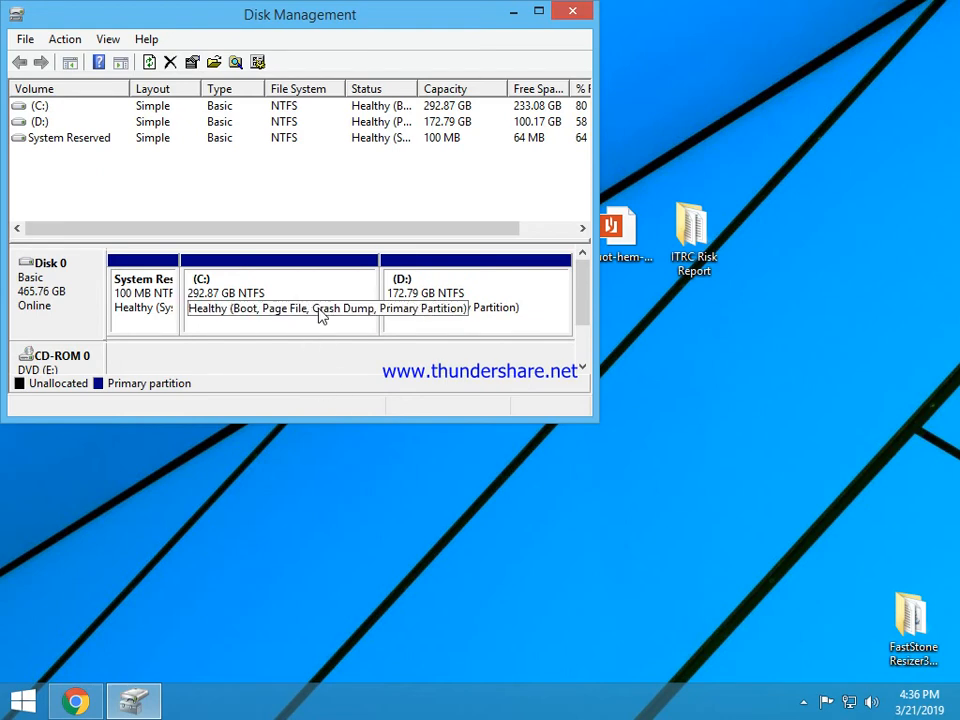
- Close Disk Management and open This PC to view the drives
left_click(575, 13)
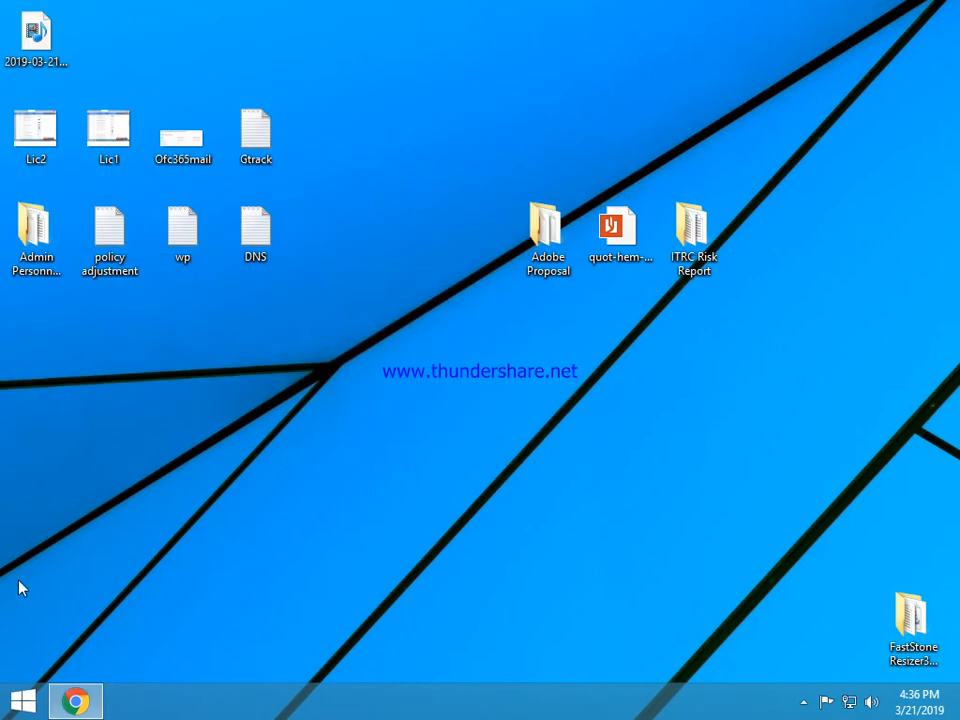
left_click(29, 706)
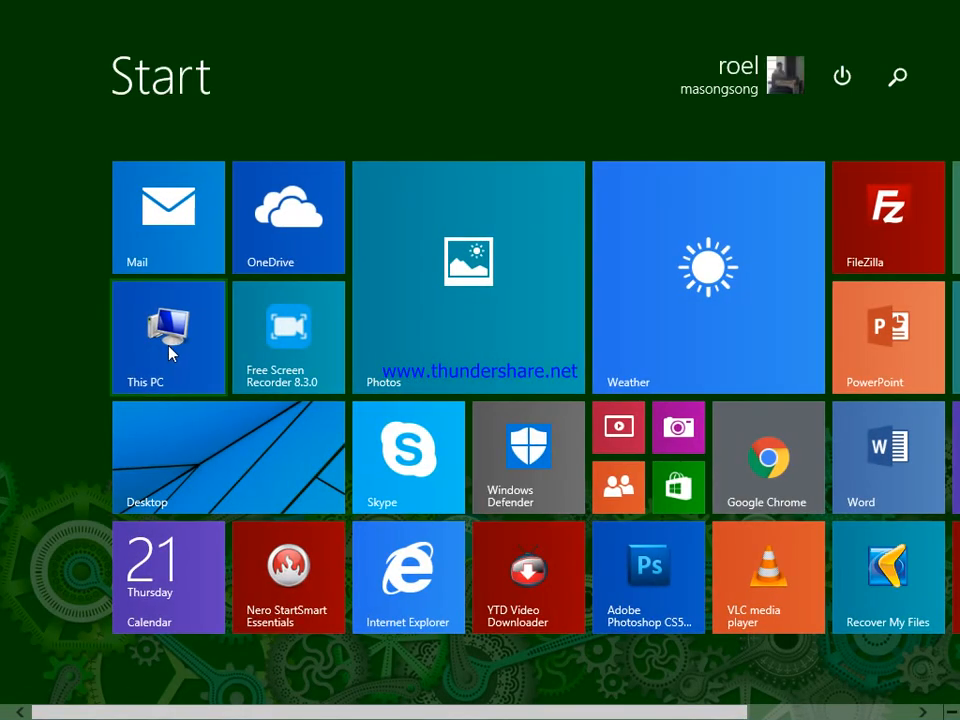
left_click(173, 350)
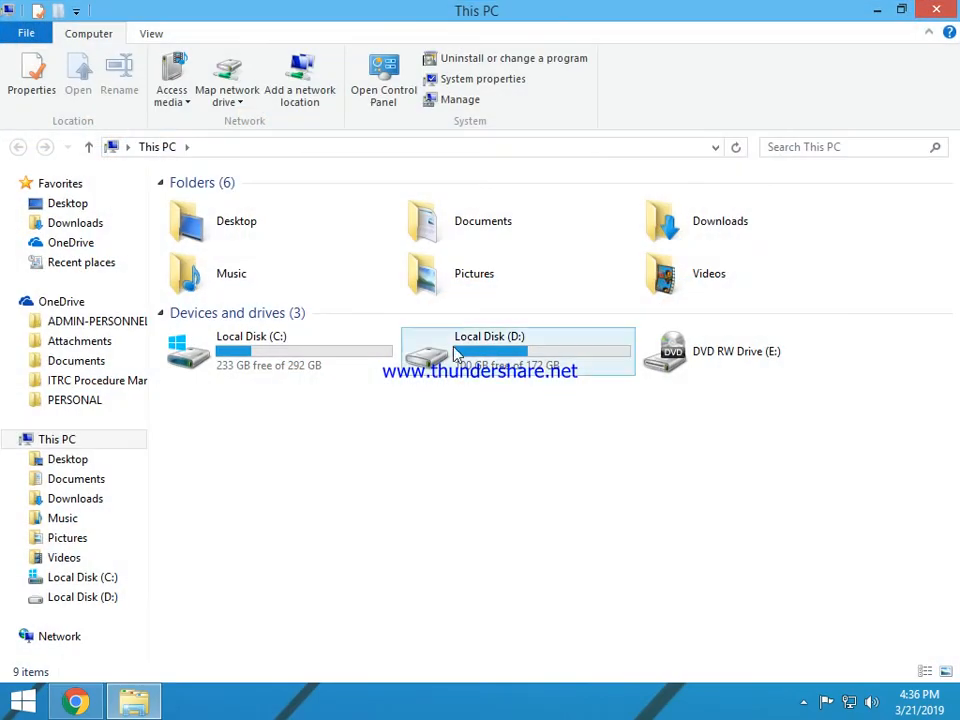
- View the contents of Local Disk (C:), return to This PC and close its window
left_click(285, 353)
double_click(285, 353)
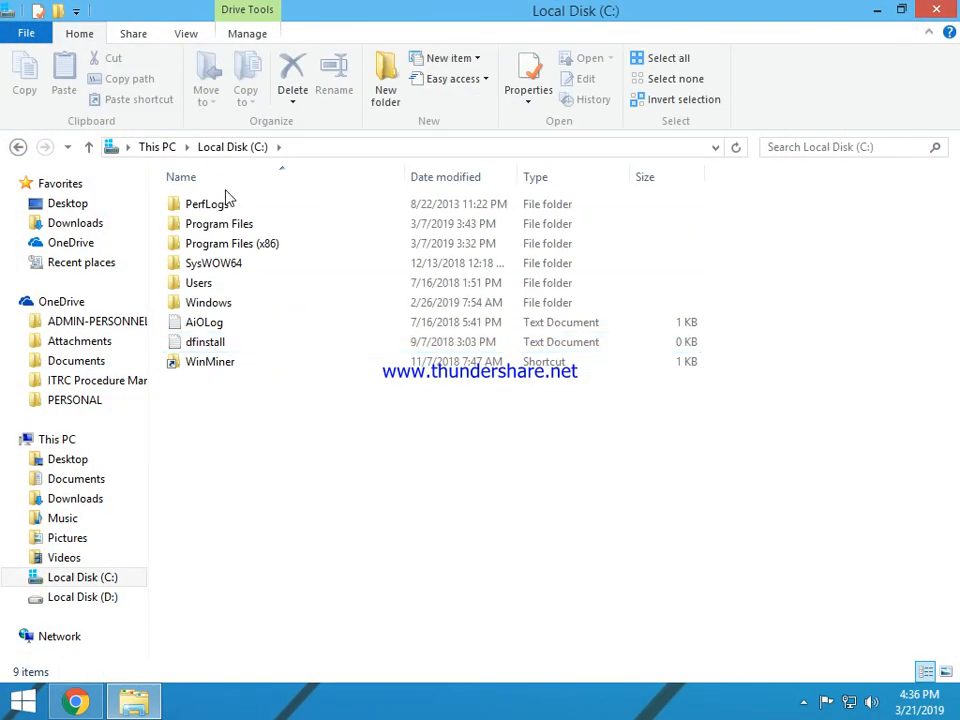
left_click(88, 148)
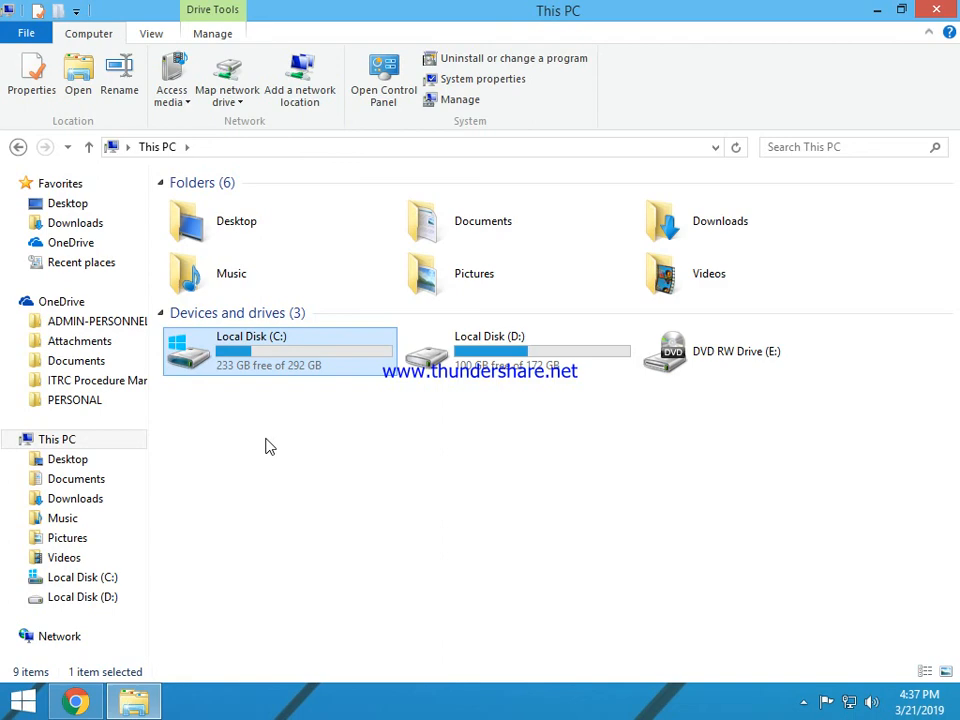
left_click(938, 12)
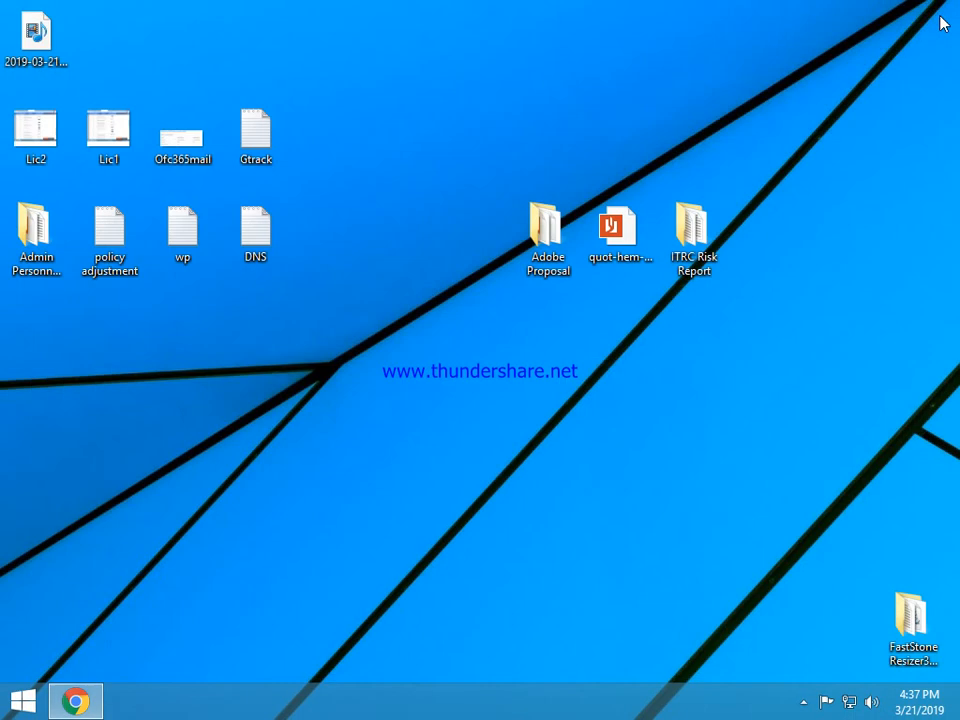